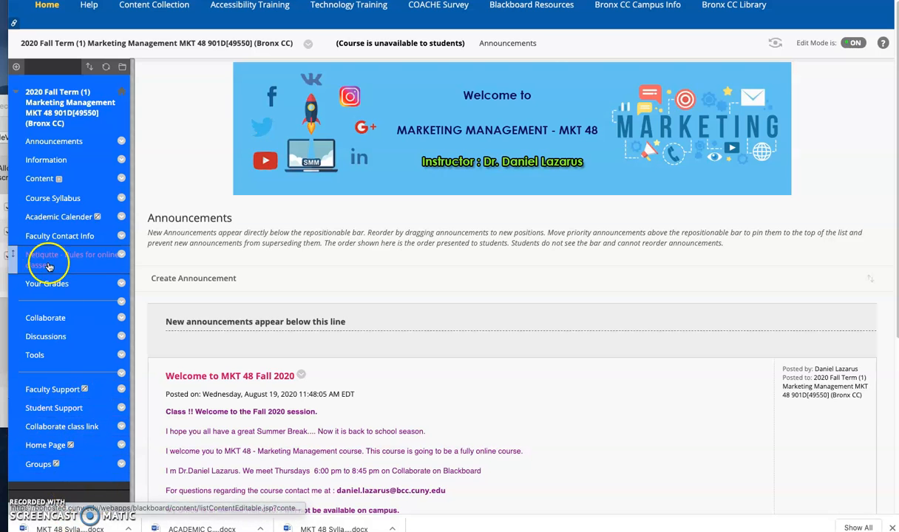
pyautogui.click(17, 68)
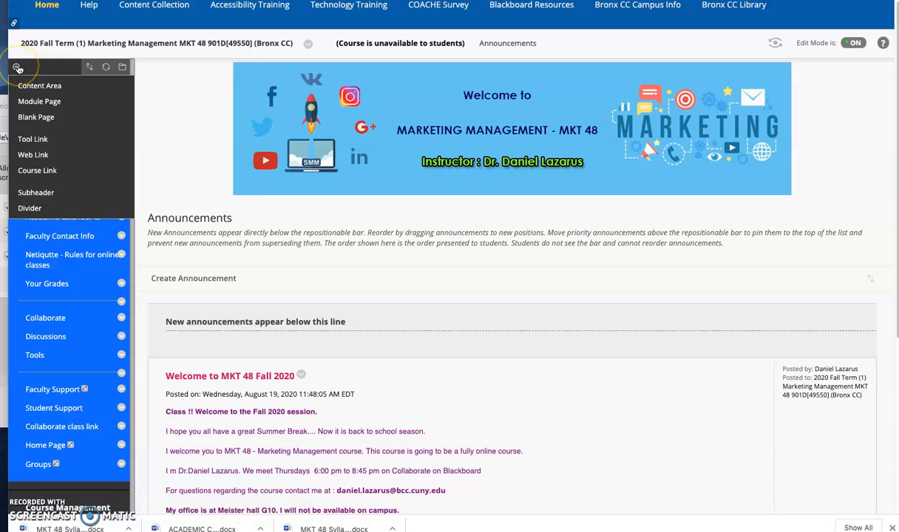
pyautogui.click(16, 68)
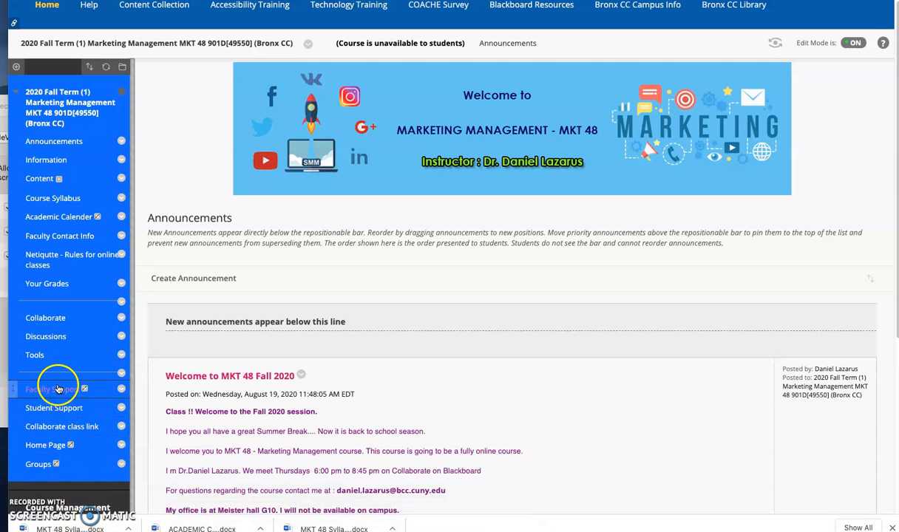
pyautogui.click(16, 66)
pyautogui.click(16, 67)
pyautogui.click(17, 66)
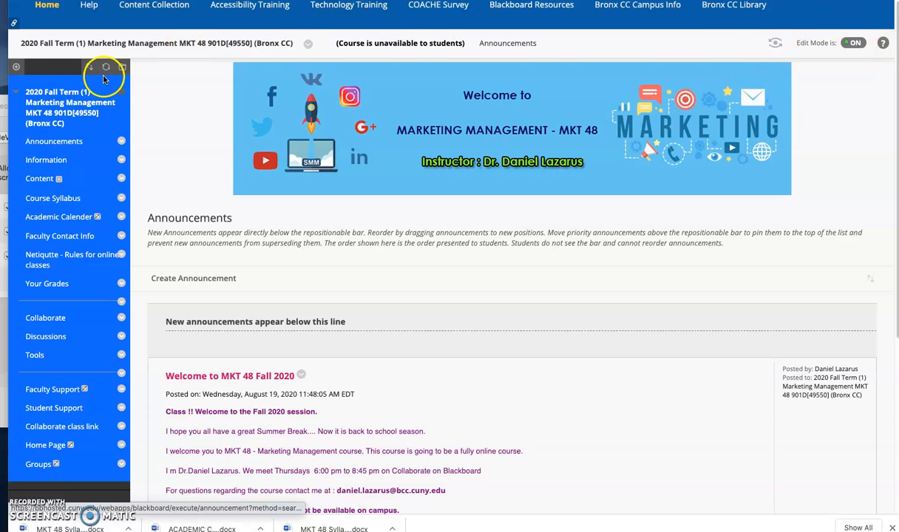
# Step: Add a content area named Week 1 to the course menu and make it available to users
pyautogui.click(17, 66)
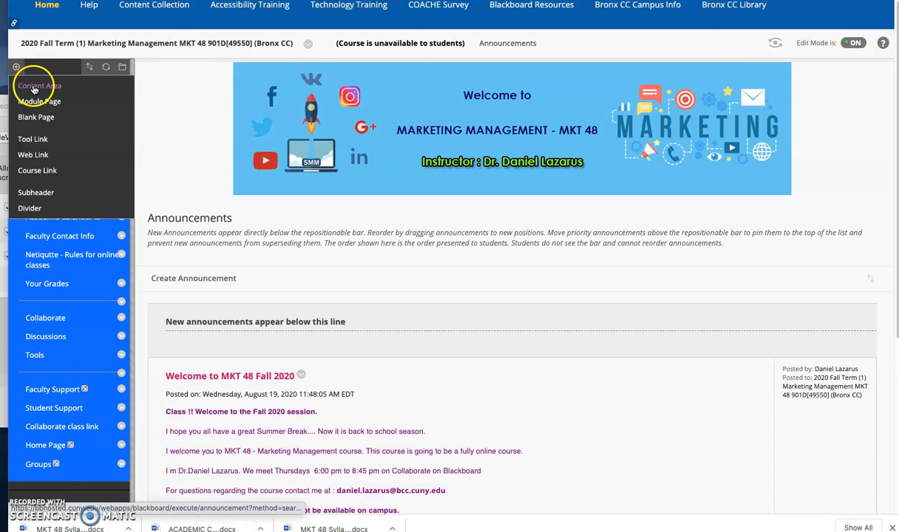
pyautogui.click(34, 87)
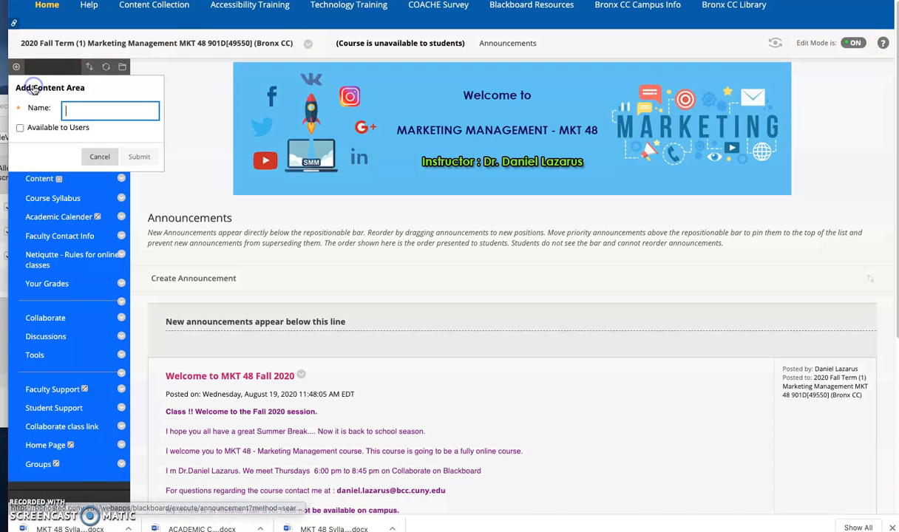
pyautogui.click(113, 111)
pyautogui.write('Week 1')
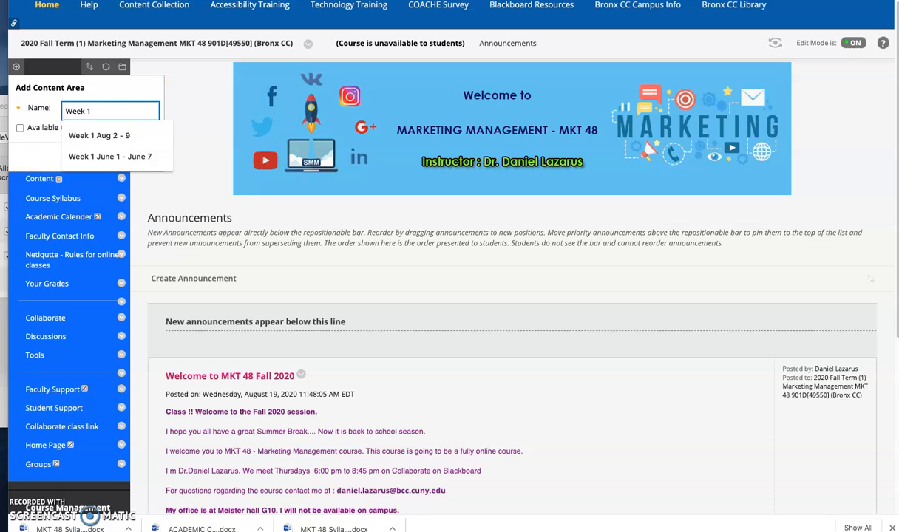
pyautogui.moveTo(438, 526)
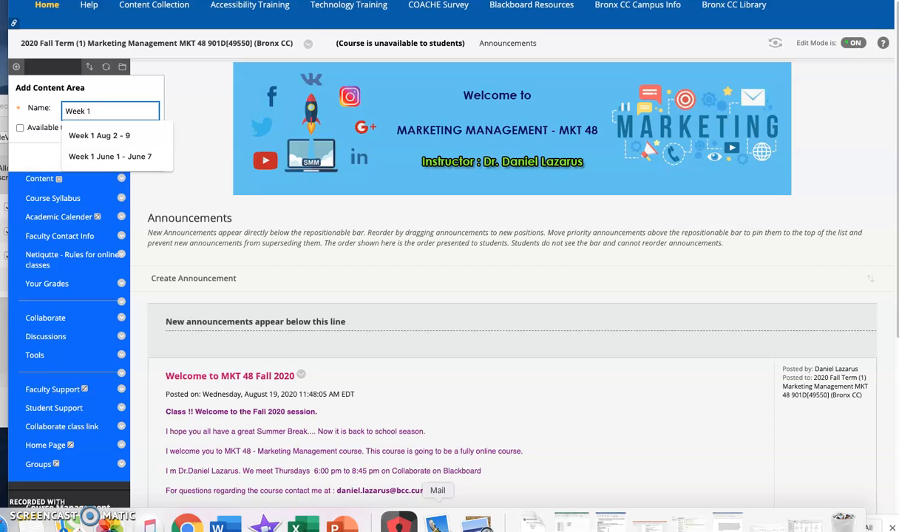
pyautogui.write('Sept 2 - Sept 9')
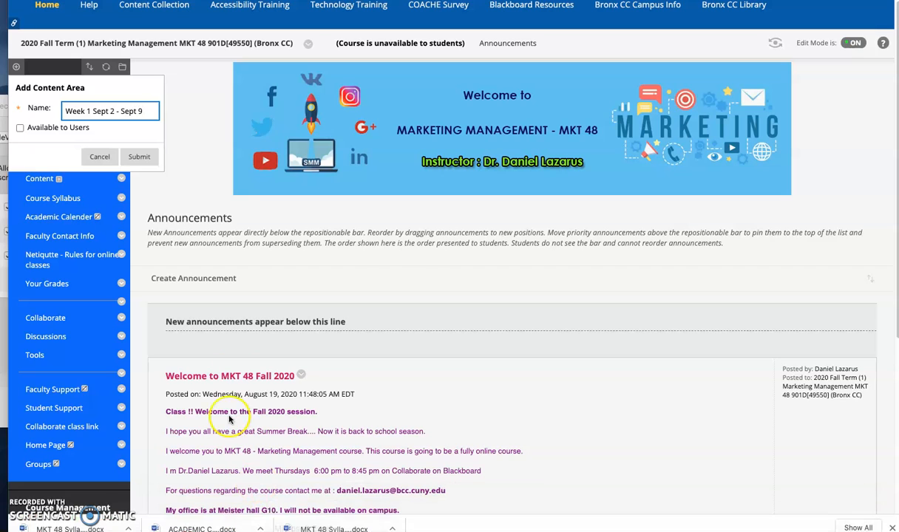
pyautogui.click(20, 128)
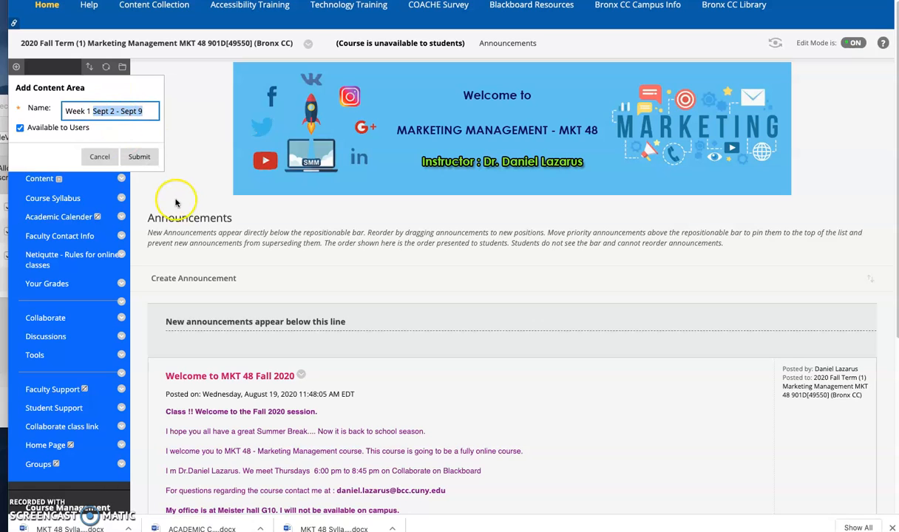
pyautogui.press('BackSpace')
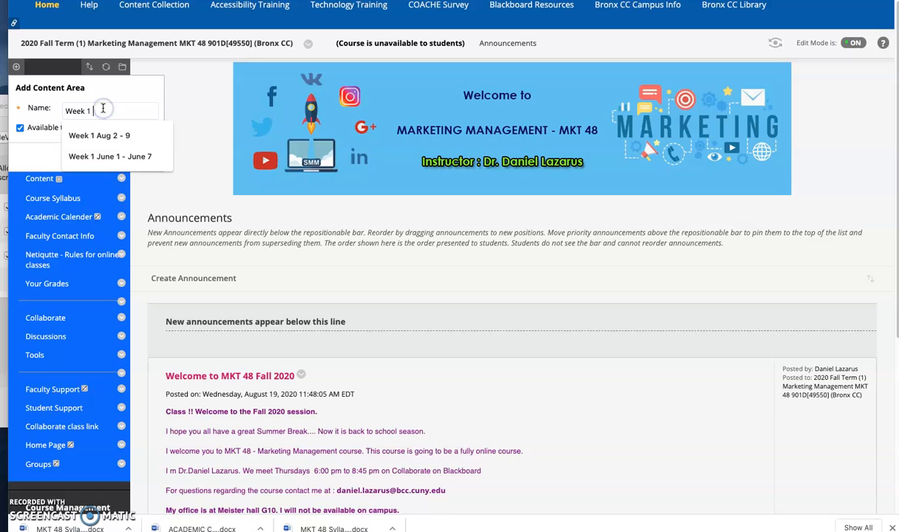
pyautogui.click(136, 155)
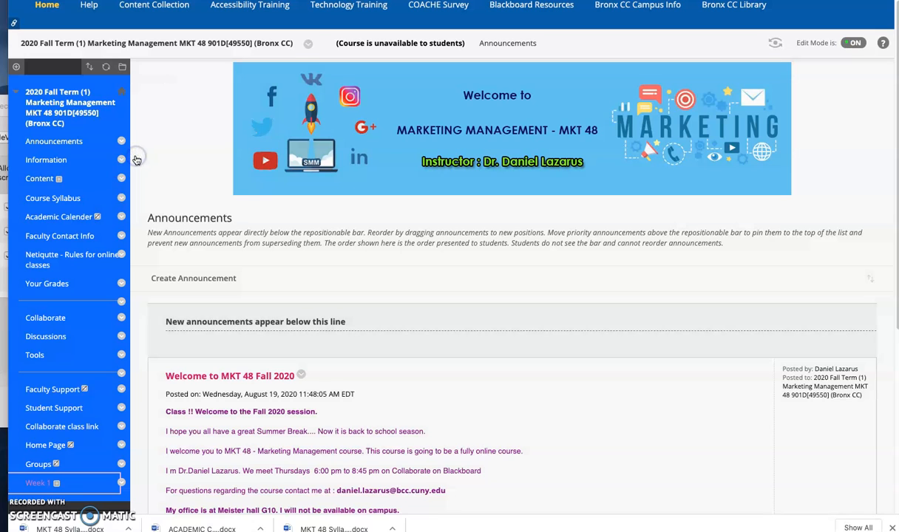
# Step: Add a second content area named Week 2 to the course menu, available to users
pyautogui.click(16, 67)
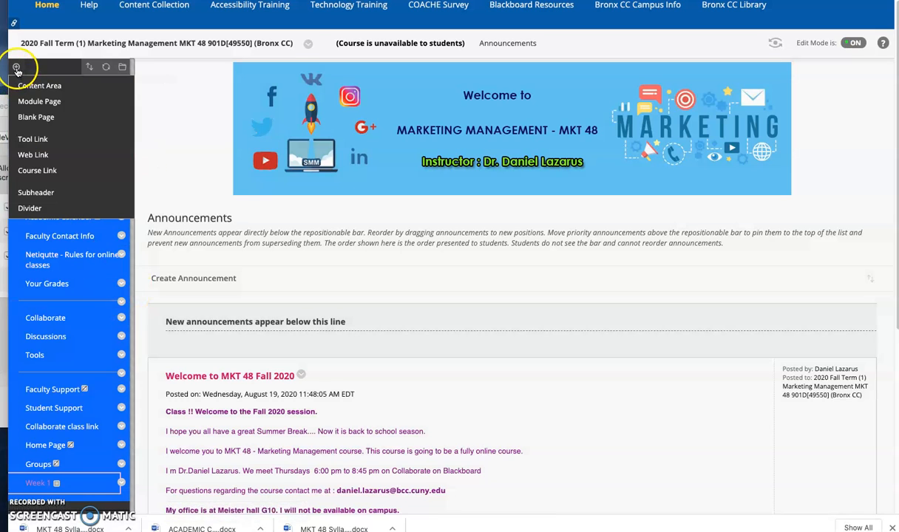
pyautogui.click(36, 85)
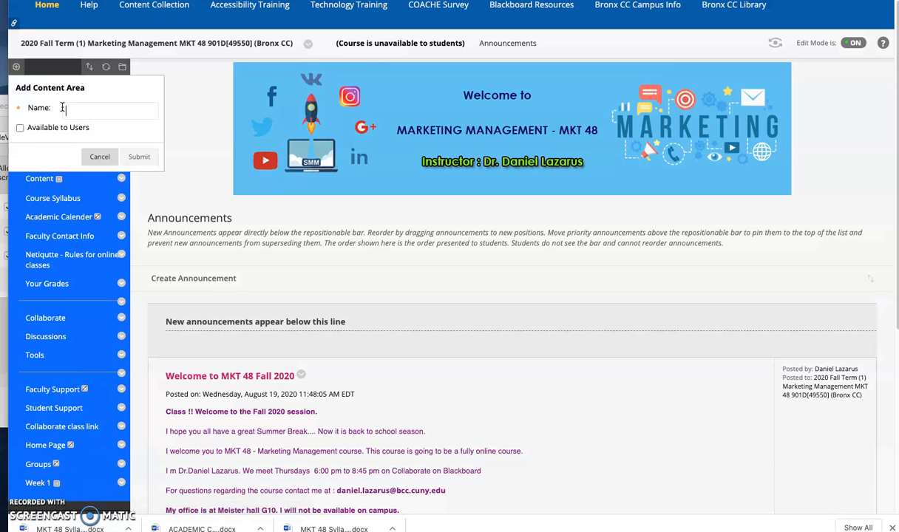
pyautogui.write('Week 2 Aug 10 - 16')
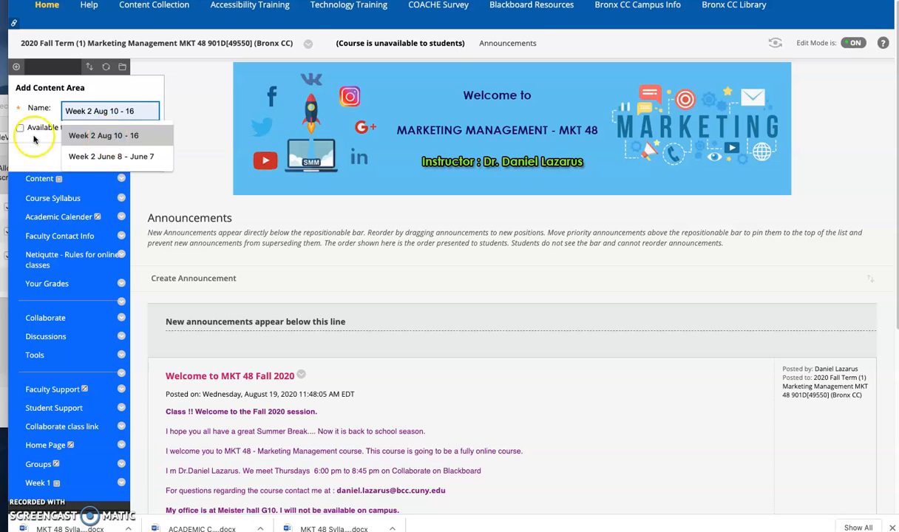
pyautogui.click(30, 151)
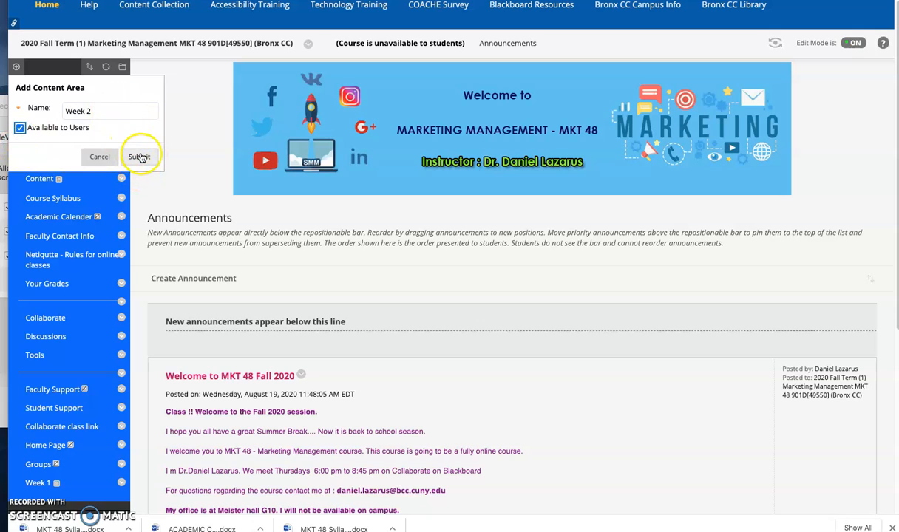
pyautogui.click(141, 158)
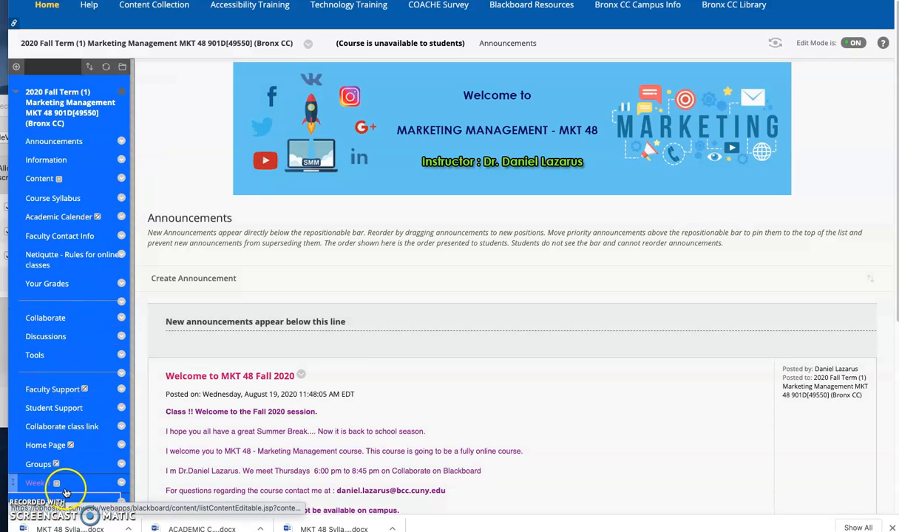
# Step: Move the Week 1 and Week 2 entries above Faculty Support in the course menu, keeping Week 1 first
pyautogui.scroll(-3, 125, 434)
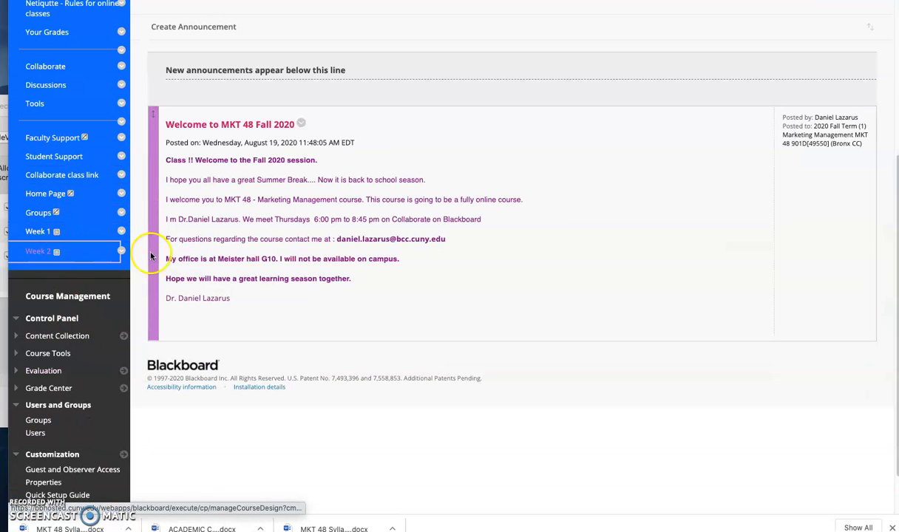
pyautogui.scroll(1, 154, 303)
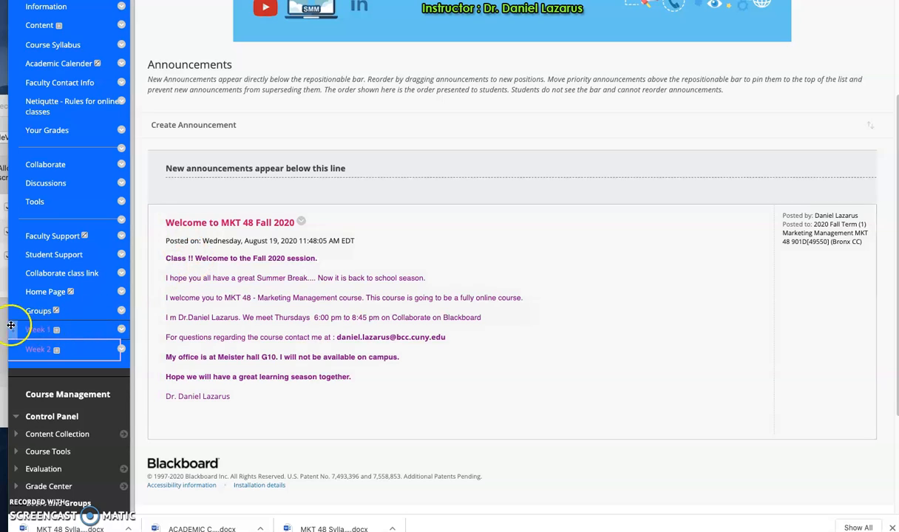
pyautogui.moveTo(19, 334); pyautogui.dragTo(40, 252)
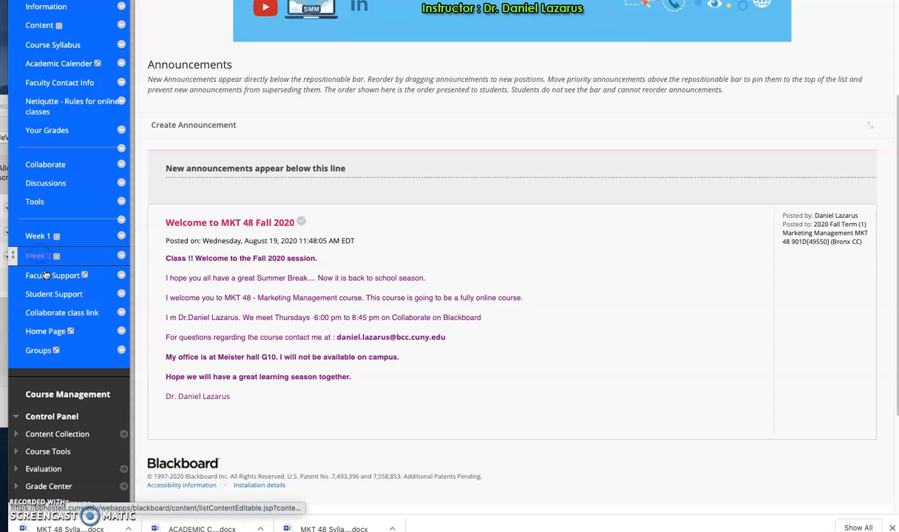
# Step: Add a divider to the course menu and place it between Week 2 and Faculty Support
pyautogui.scroll(3, 109, 135)
pyautogui.click(16, 89)
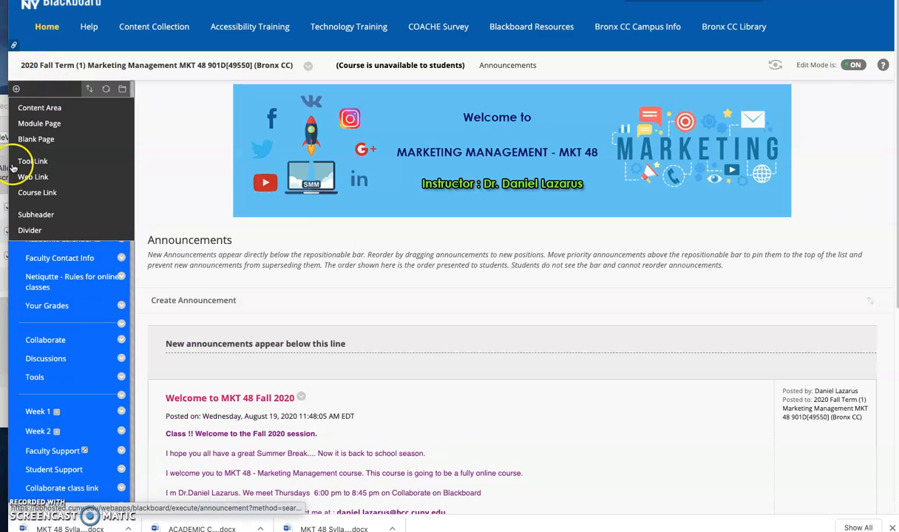
pyautogui.click(27, 229)
pyautogui.scroll(-3, 110, 217)
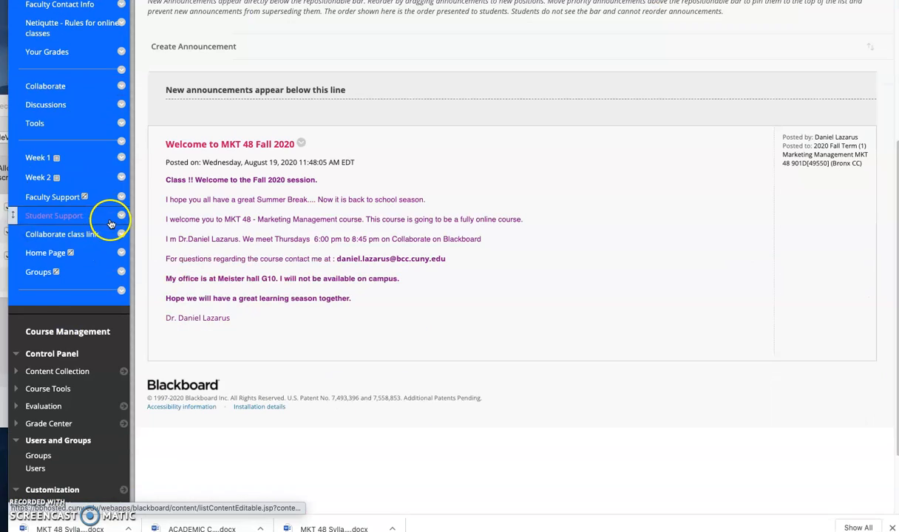
pyautogui.moveTo(19, 290); pyautogui.dragTo(32, 193)
# Step: Add a subheader named Weekwise classes to the course menu and place it directly above Week 1
pyautogui.scroll(1, 187, 180)
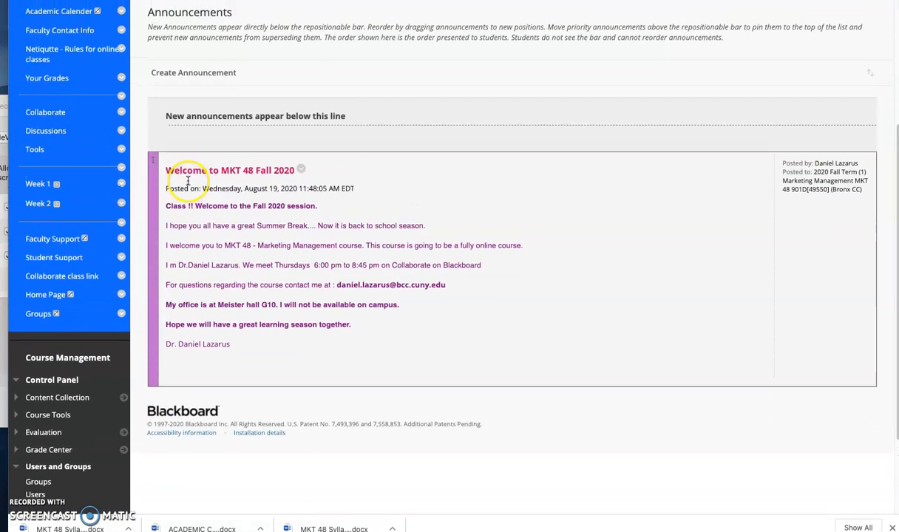
pyautogui.scroll(3, 62, 218)
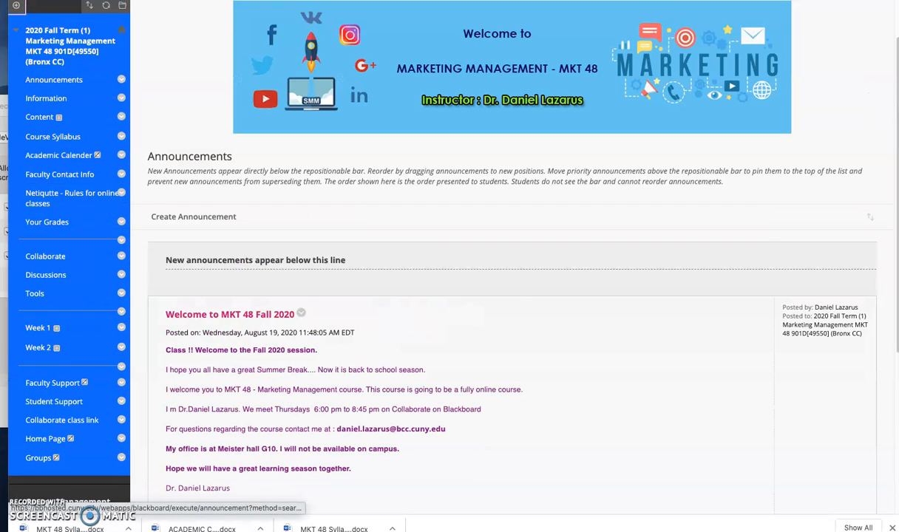
pyautogui.click(18, 5)
pyautogui.click(36, 131)
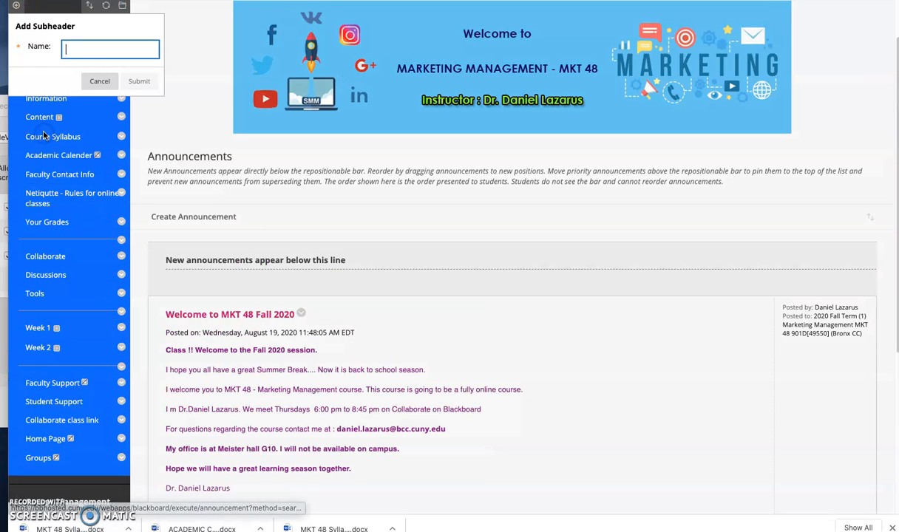
pyautogui.write('WE')
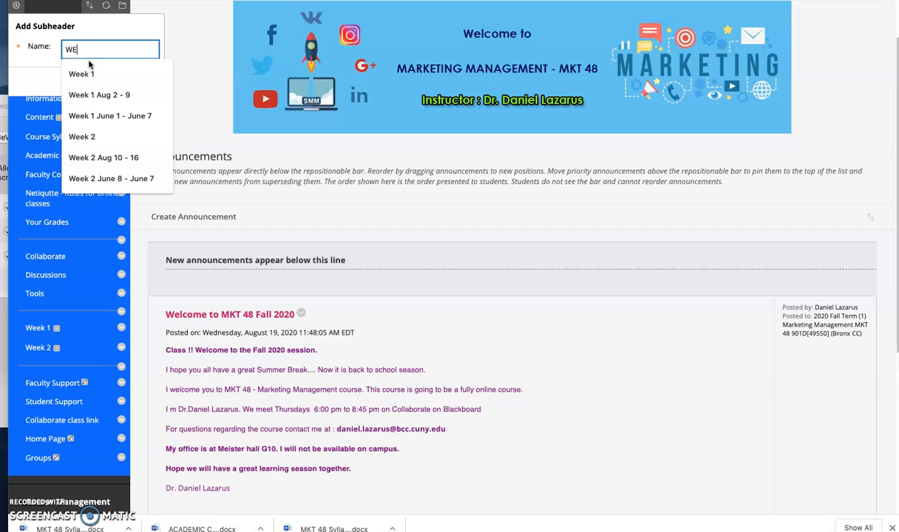
pyautogui.write('eekwise classes')
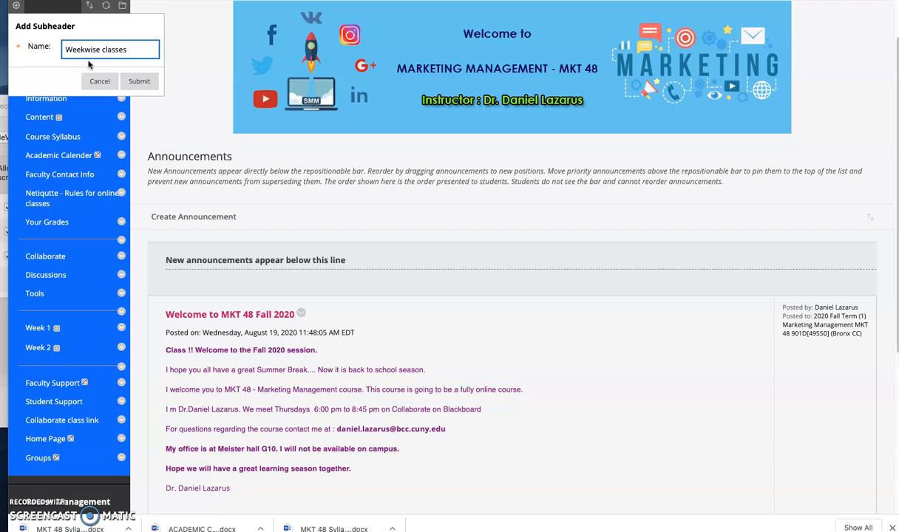
pyautogui.click(93, 56)
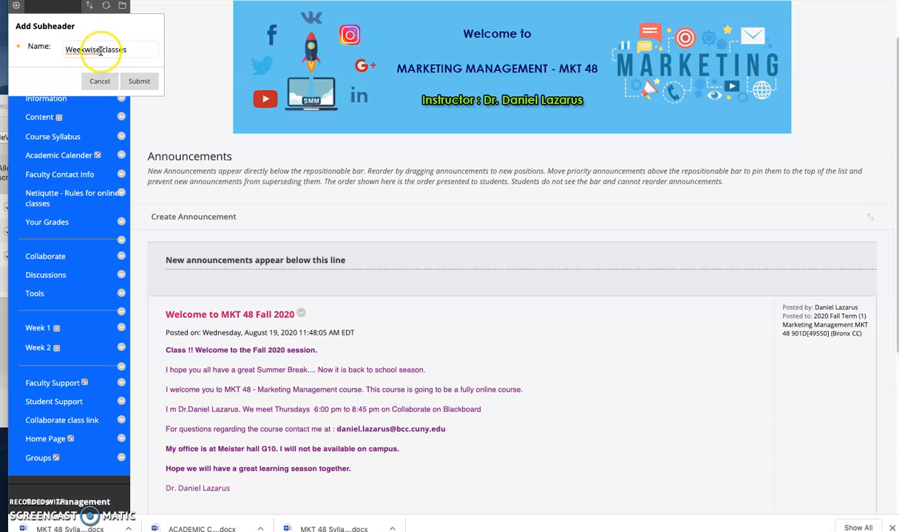
pyautogui.click(138, 82)
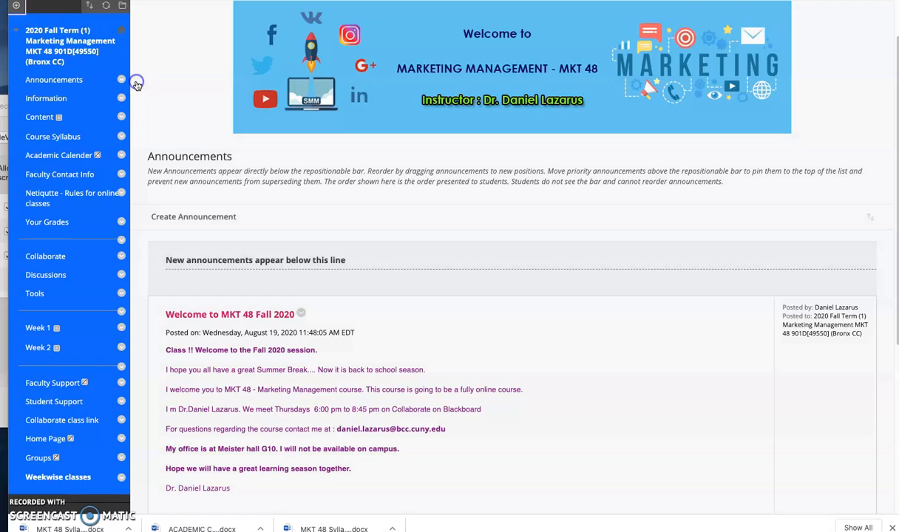
pyautogui.moveTo(14, 479); pyautogui.dragTo(73, 325)
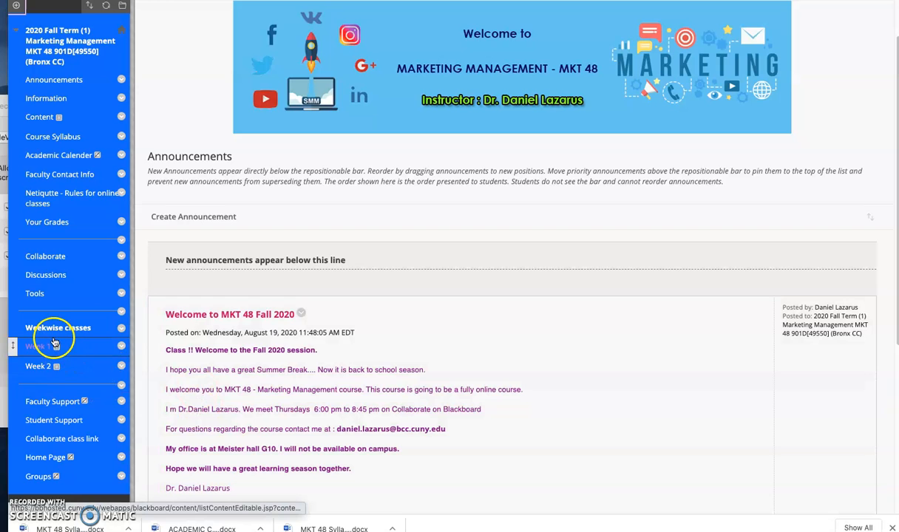
# Step: Start a new content item in the Week 1 area and name it Tasks due for this week
pyautogui.click(36, 346)
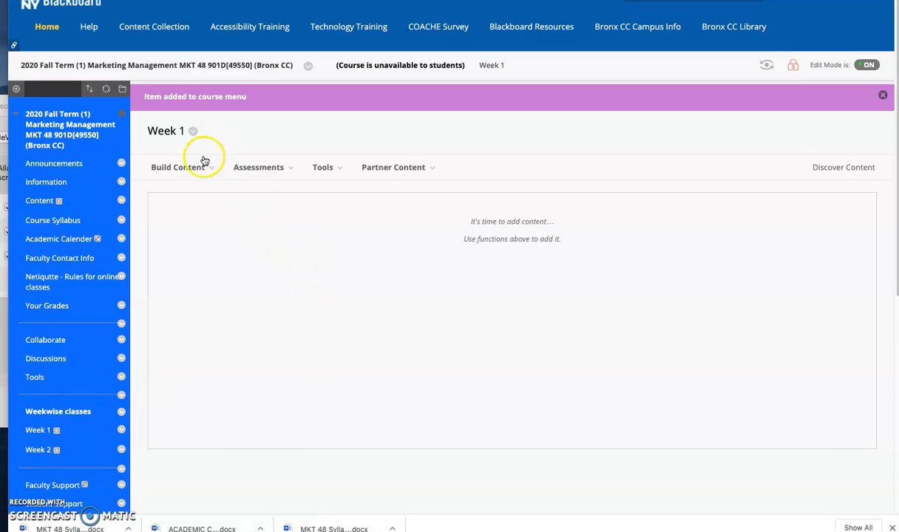
pyautogui.click(177, 168)
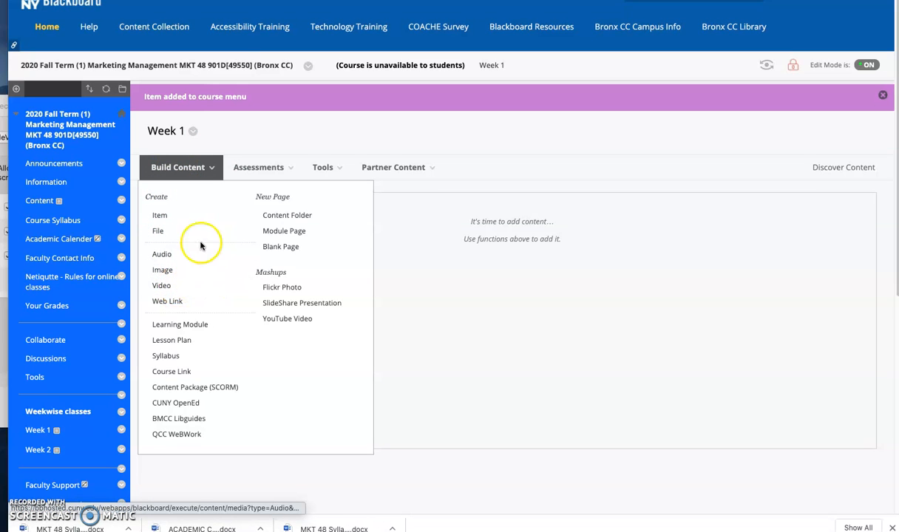
pyautogui.click(160, 216)
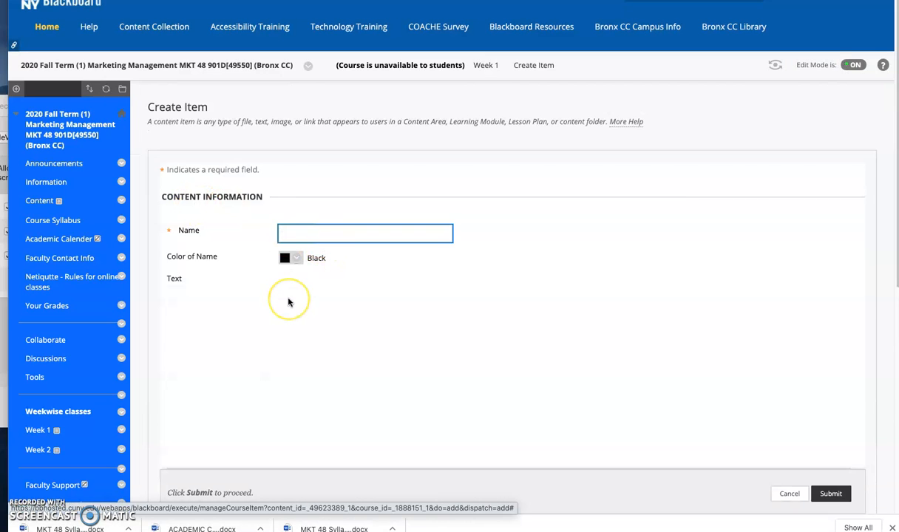
pyautogui.write('Taske')
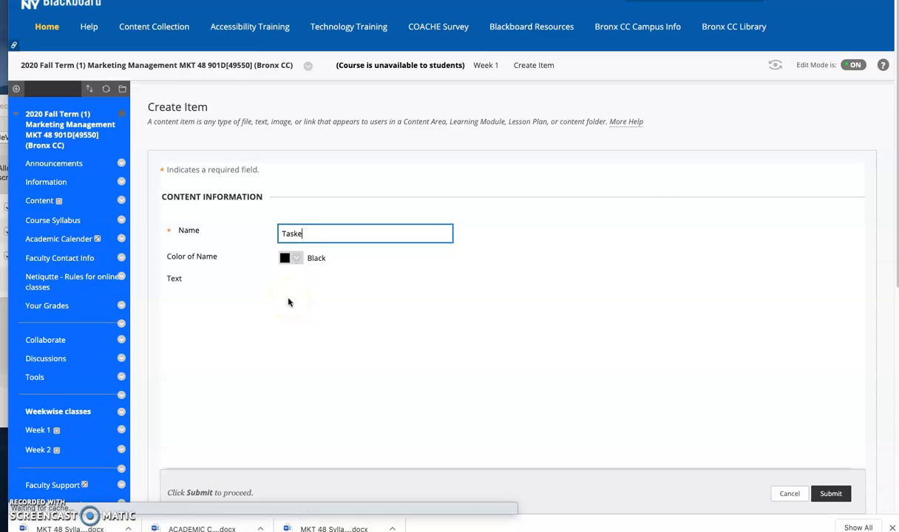
pyautogui.press('BackSpace')
pyautogui.write('s du')
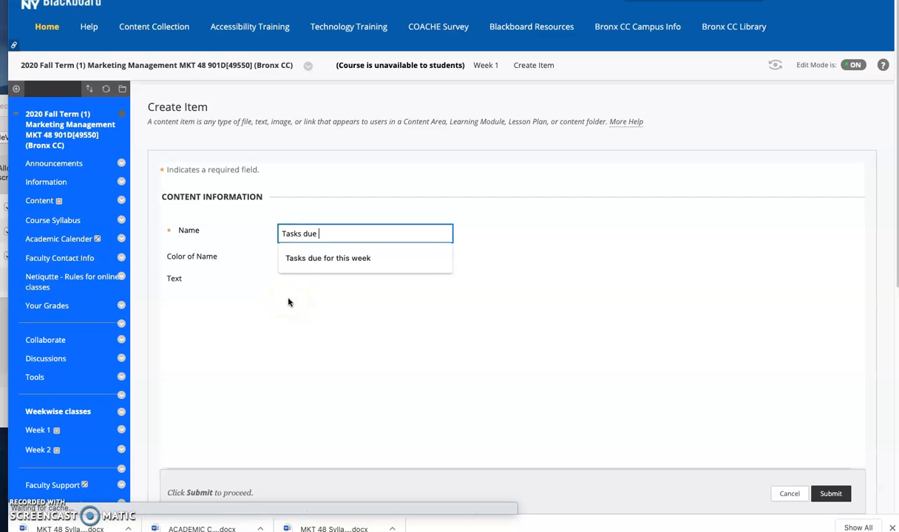
pyautogui.click(295, 259)
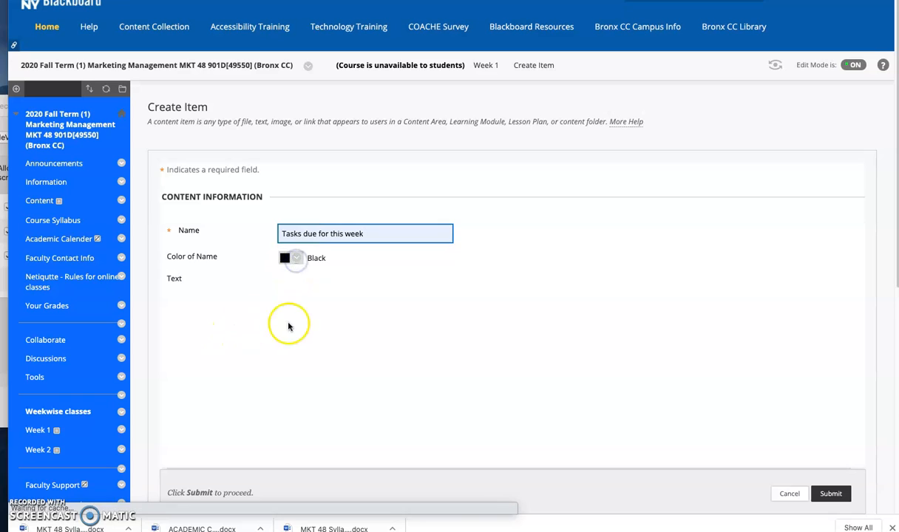
# Step: Paste the Week 1 Tasks list into the item's text and correct the discussion due date to Sep 5th 2020
pyautogui.click(252, 381)
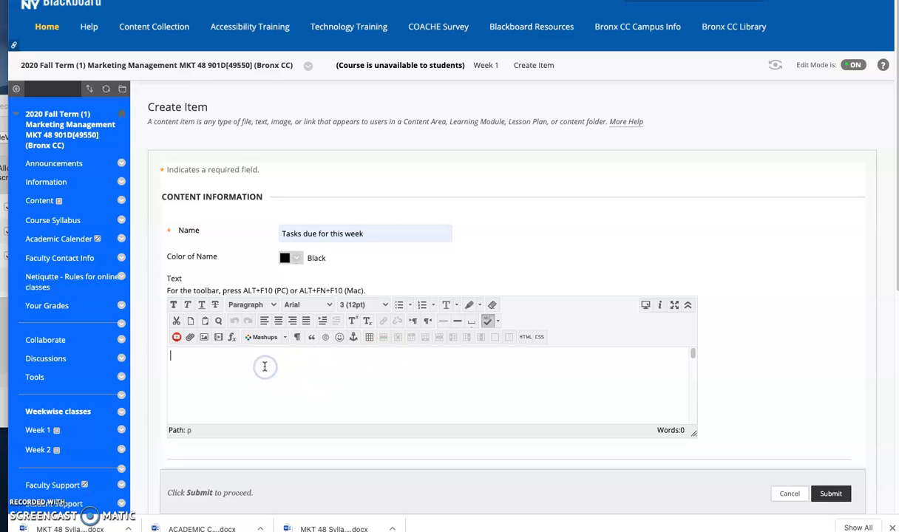
pyautogui.hotkey('ctrl', 'v')
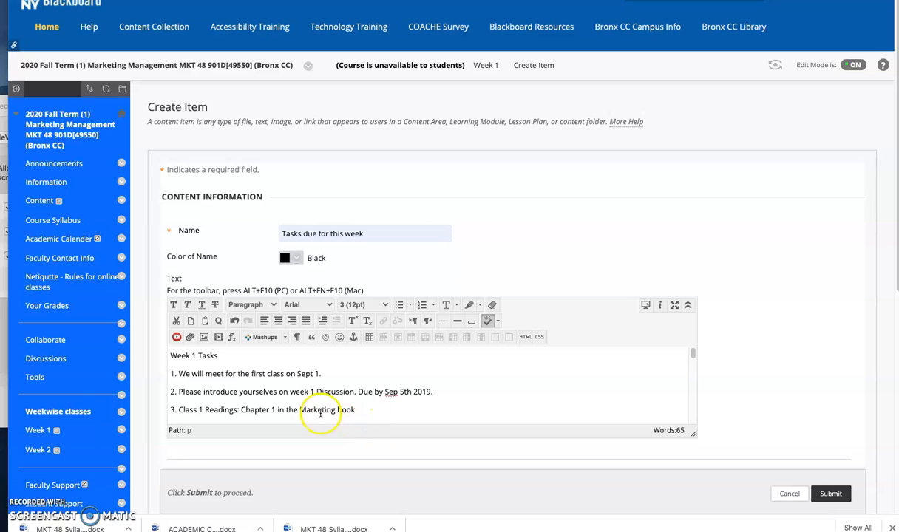
pyautogui.press('BackSpace')
pyautogui.press('BackSpace')
pyautogui.write('20')
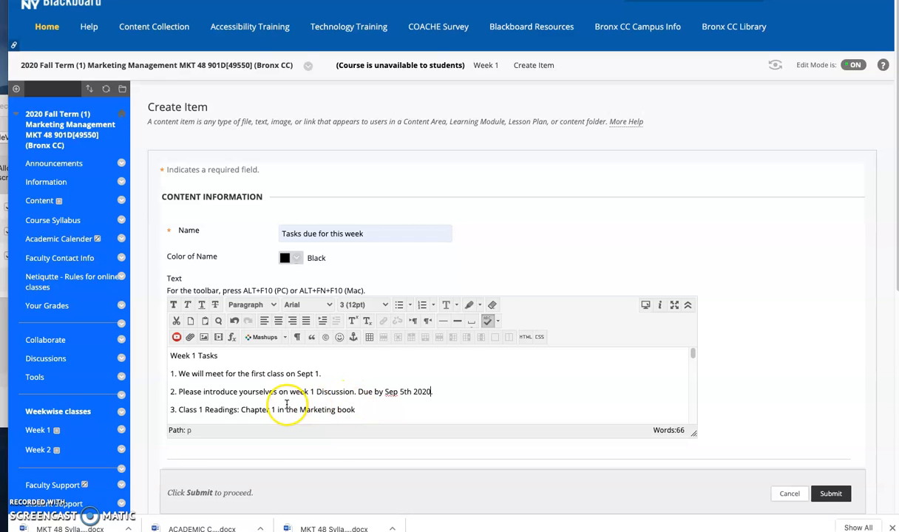
# Step: Review the pasted task list, permit users to view the content, and submit the item
pyautogui.scroll(-2, 287, 405)
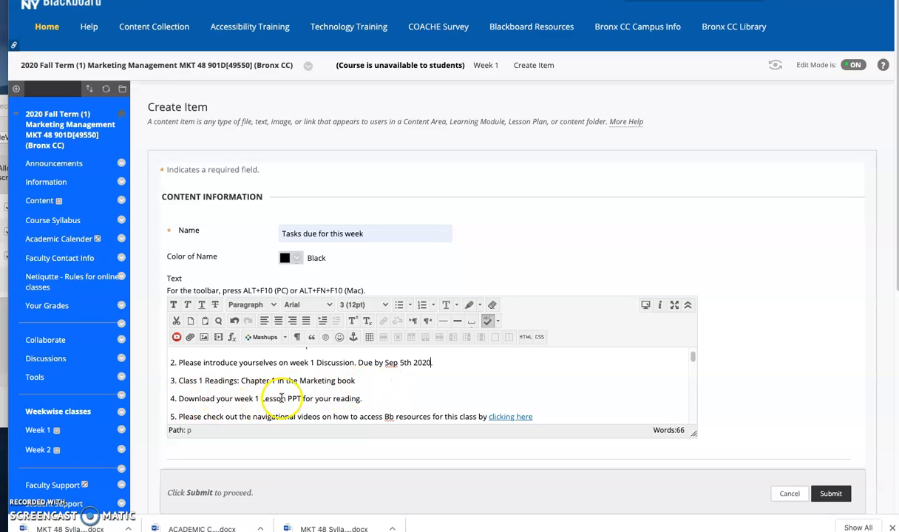
pyautogui.scroll(-1, 374, 396)
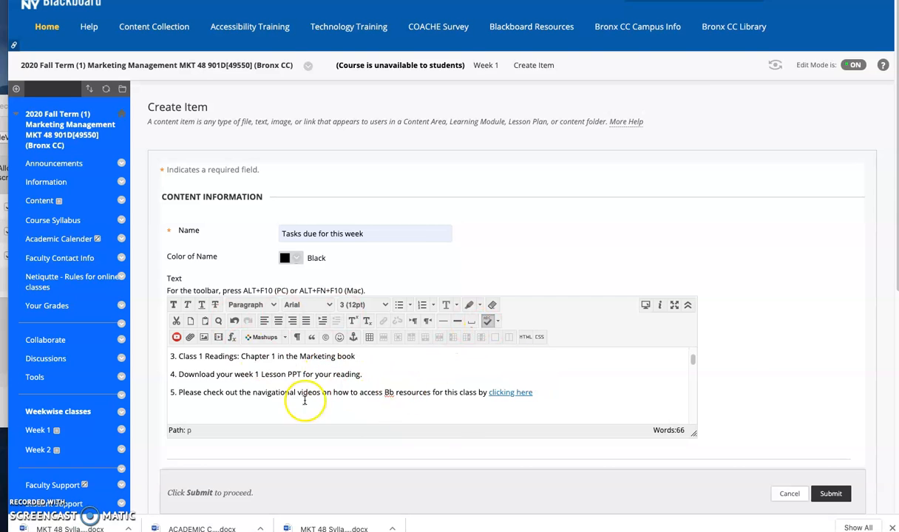
pyautogui.scroll(-3, 748, 352)
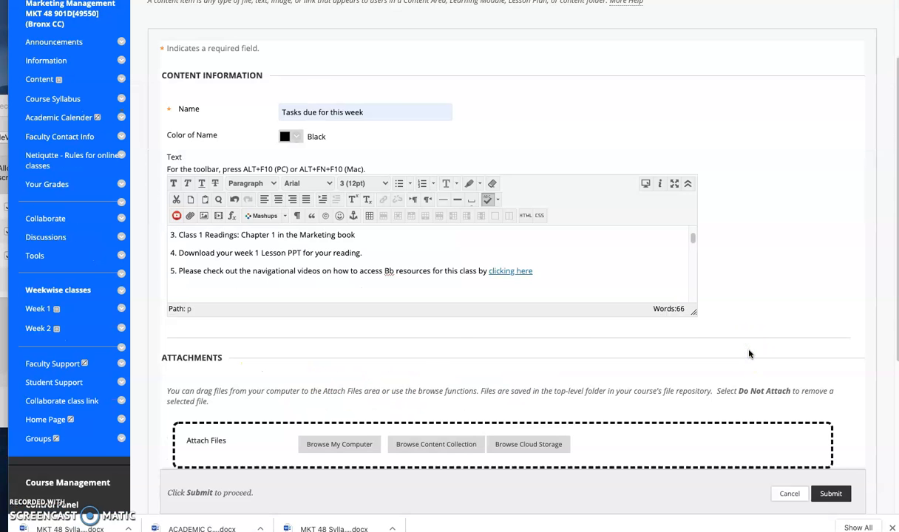
pyautogui.scroll(-3, 748, 352)
pyautogui.scroll(-1, 748, 352)
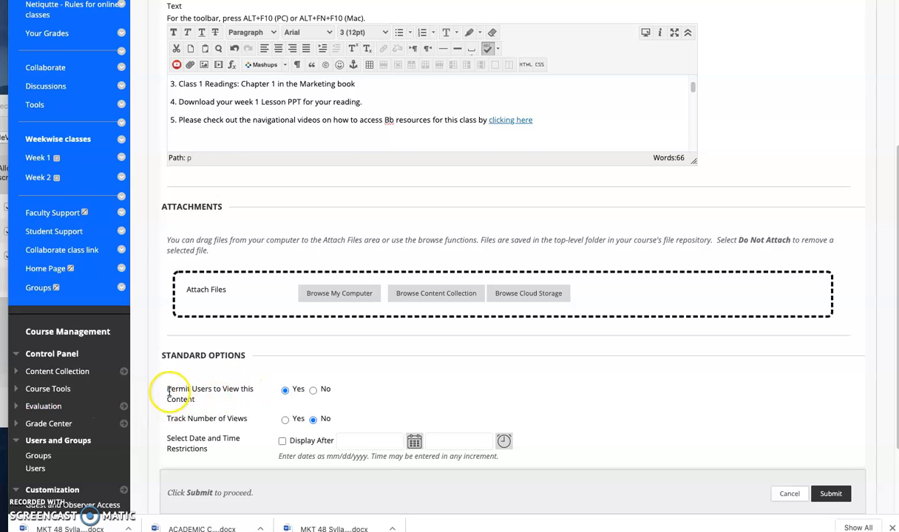
pyautogui.click(285, 391)
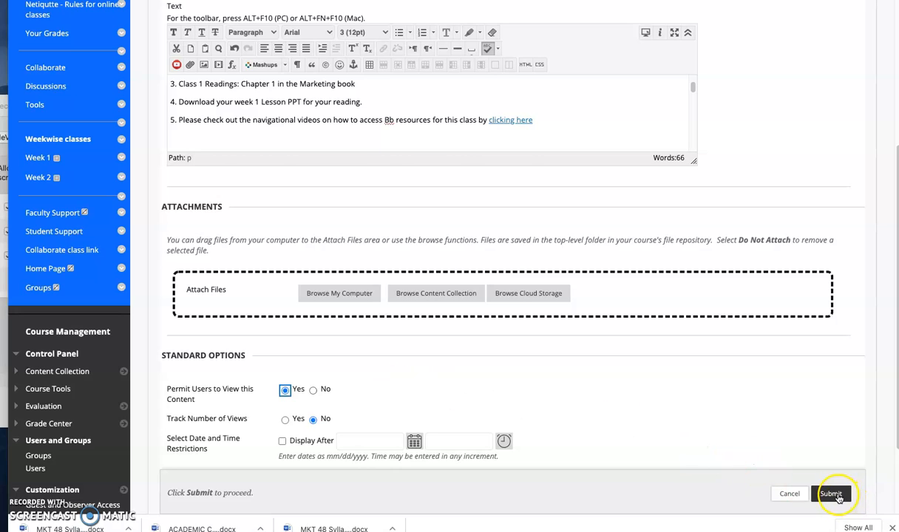
pyautogui.click(833, 495)
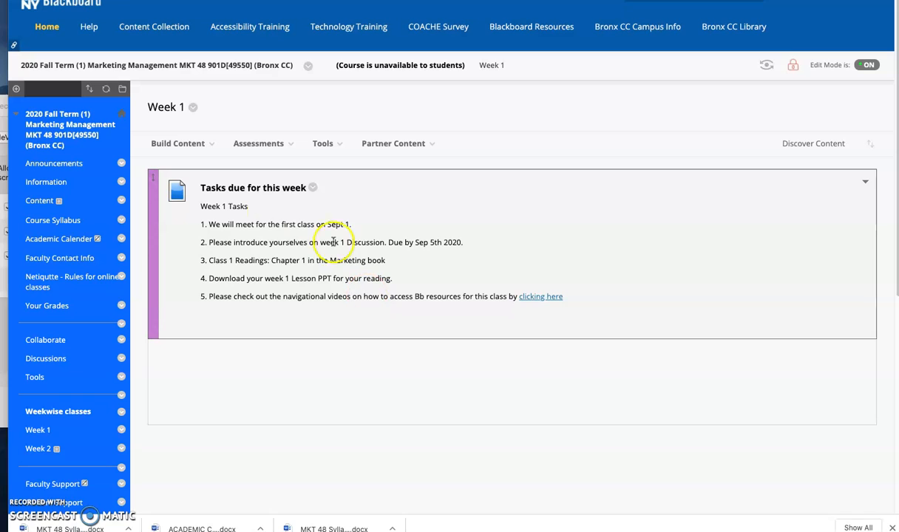
# Step: Start a new file content entry in Week 1 and name it Lesson 1 PPT Download
pyautogui.moveTo(210, 281); pyautogui.dragTo(401, 281)
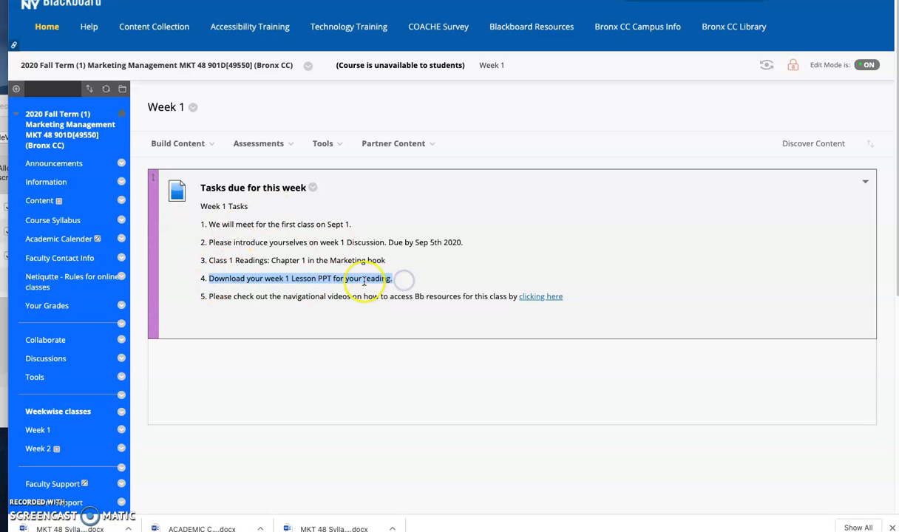
pyautogui.click(331, 281)
pyautogui.click(183, 144)
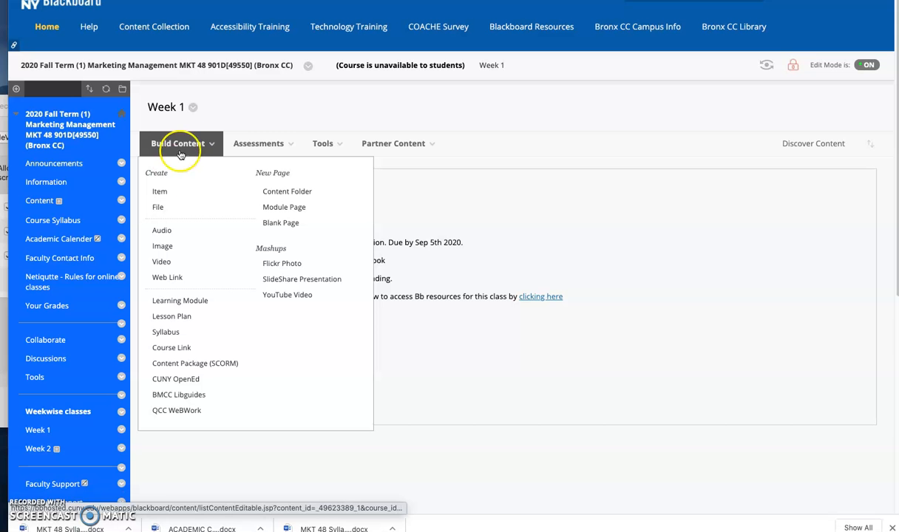
pyautogui.click(157, 210)
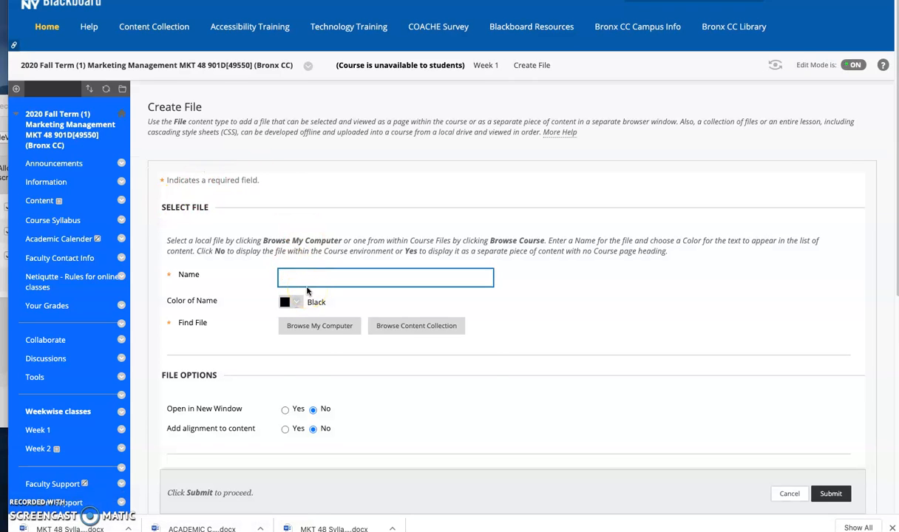
pyautogui.write('LEs')
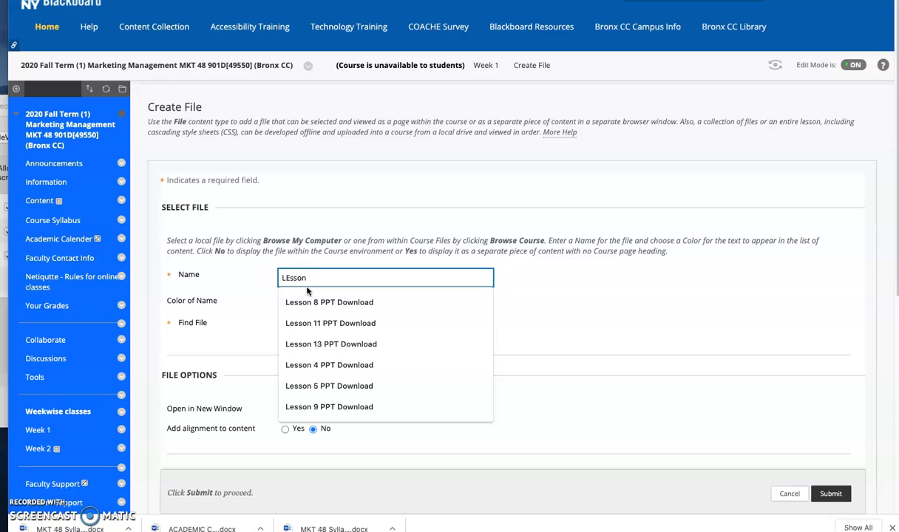
pyautogui.write('son 21')
pyautogui.press('BackSpace')
pyautogui.press('BackSpace')
pyautogui.press('BackSpace')
pyautogui.press('BackSpace')
pyautogui.write('1 PPT Download')
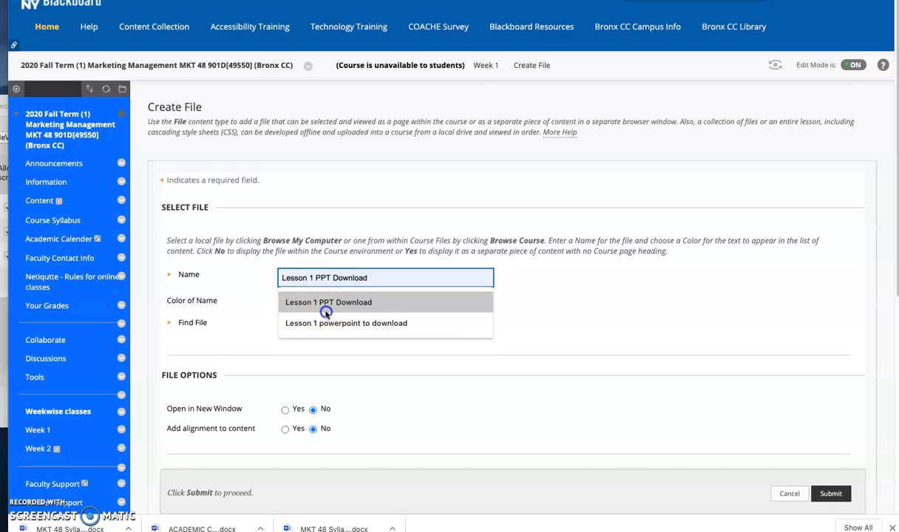
pyautogui.click(319, 303)
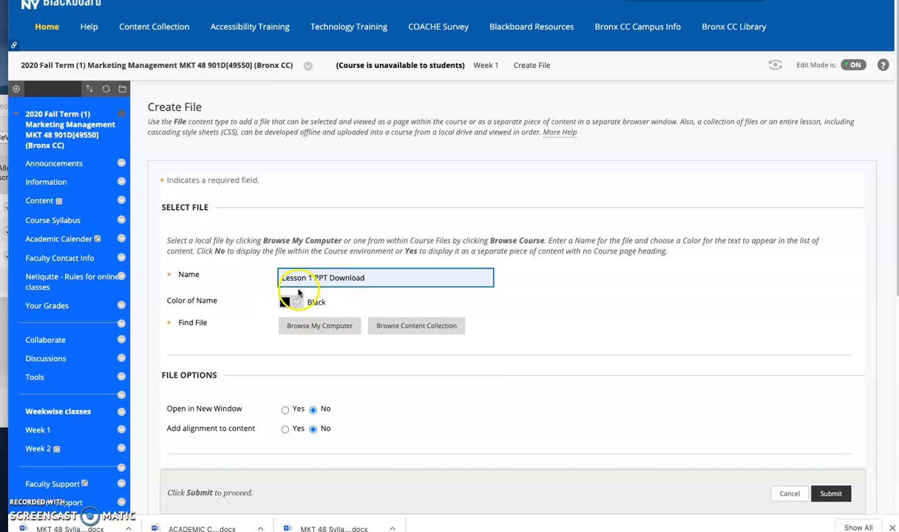
# Step: Browse the computer for the lesson file and sort the folder's contents by name
pyautogui.click(309, 330)
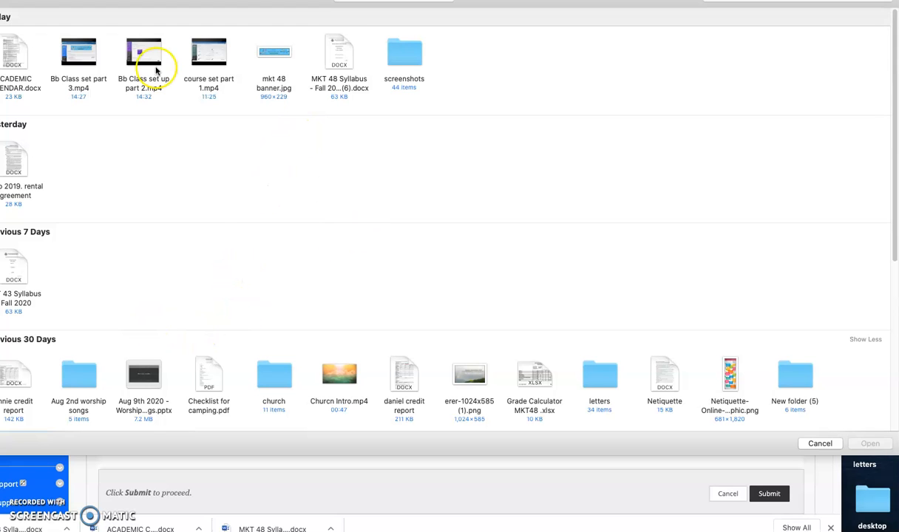
pyautogui.click(1, 52)
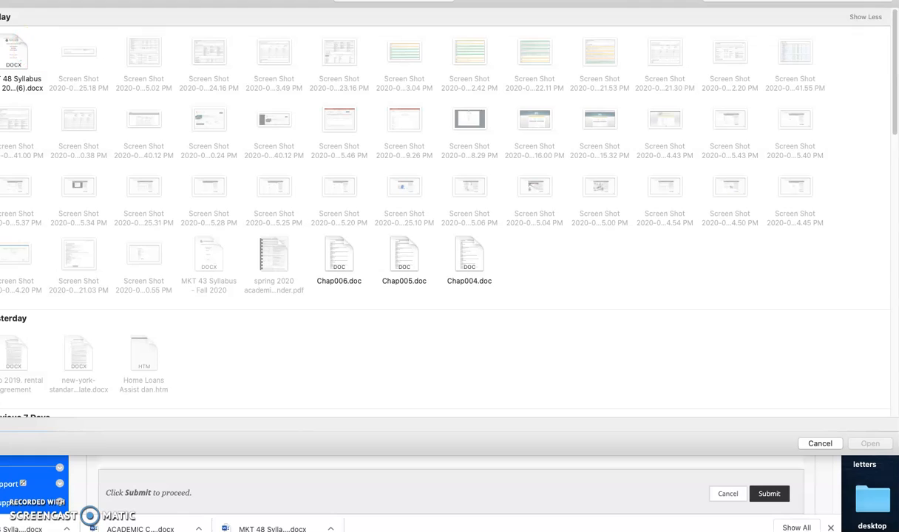
pyautogui.click(1, 66)
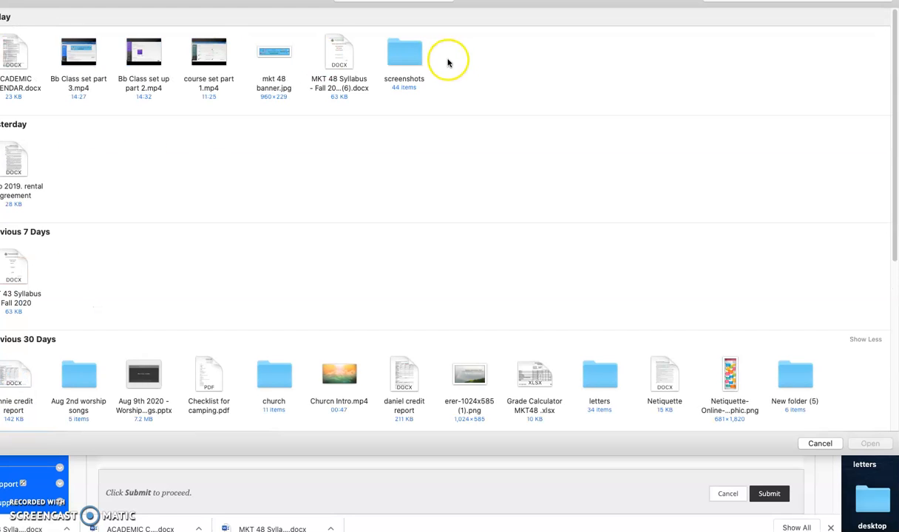
pyautogui.rightClick(525, 94)
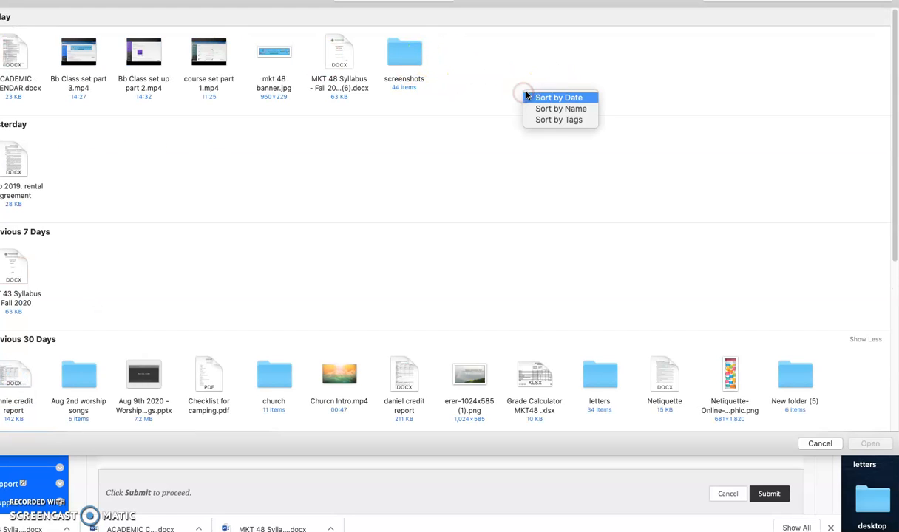
pyautogui.click(536, 110)
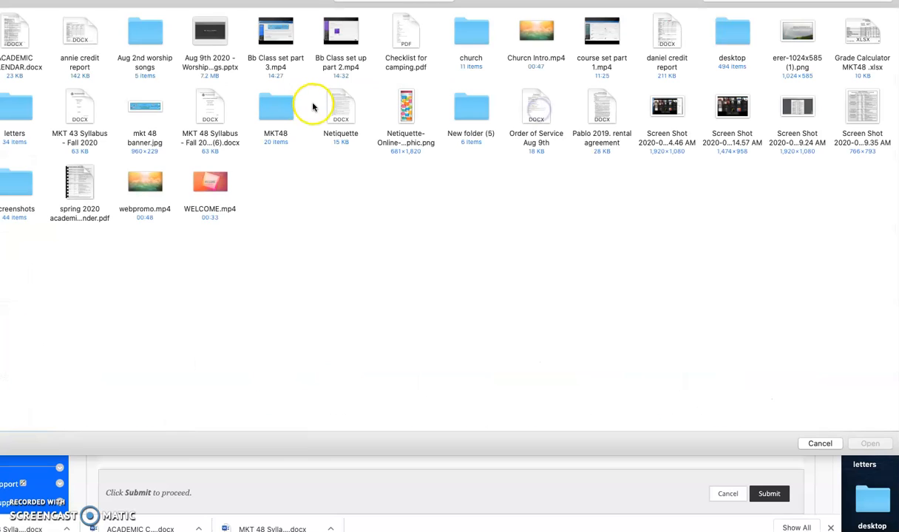
# Step: Select Chap001.ppt from within the MKT48 folder as the file for the lesson download
pyautogui.click(275, 111)
pyautogui.doubleClick(275, 111)
pyautogui.click(213, 111)
pyautogui.doubleClick(213, 111)
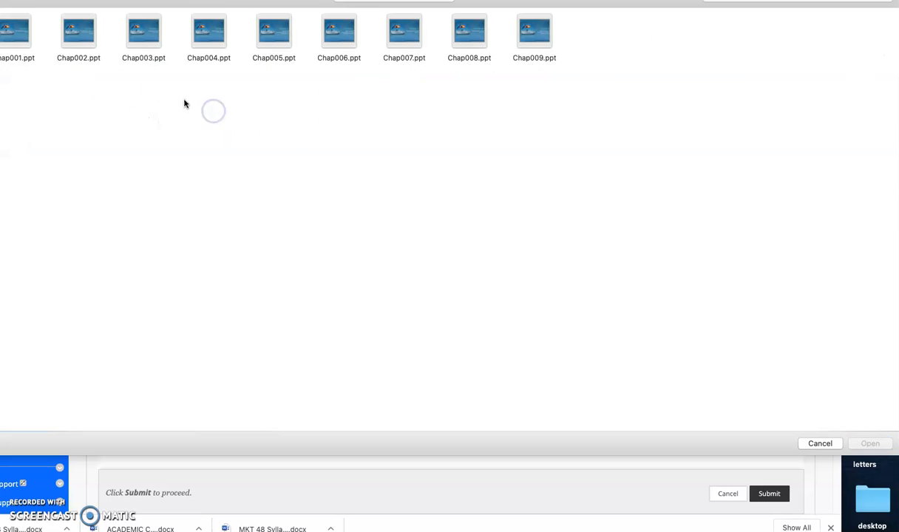
pyautogui.click(21, 33)
pyautogui.click(869, 444)
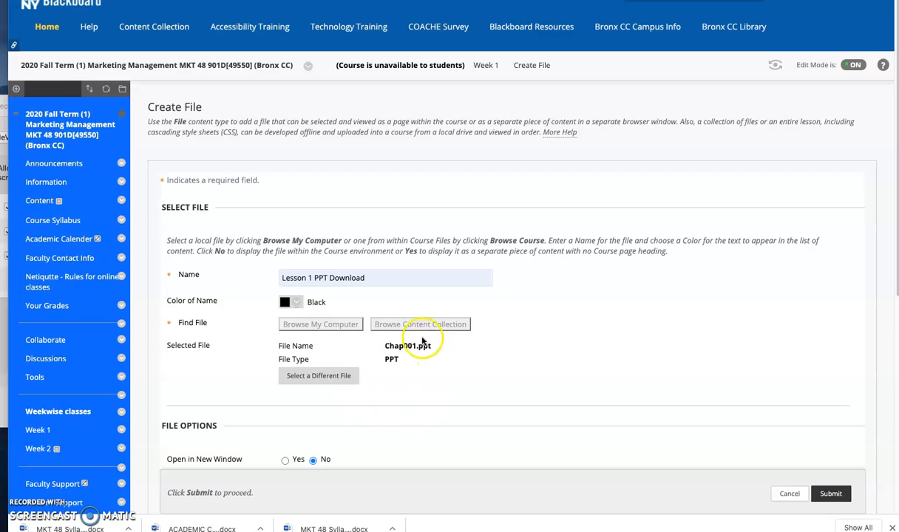
# Step: Set the lesson file to open in a new window and submit it to Week 1
pyautogui.scroll(-3, 532, 275)
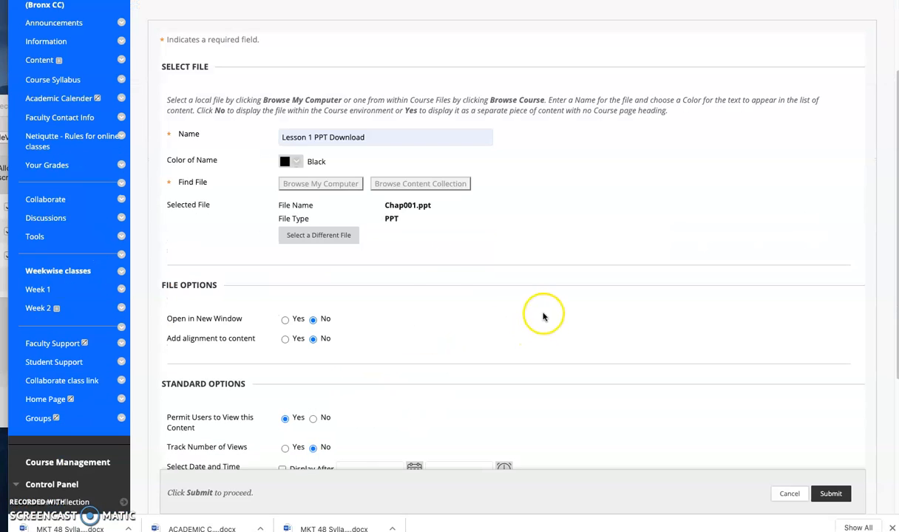
pyautogui.click(284, 322)
pyautogui.scroll(-5, 539, 341)
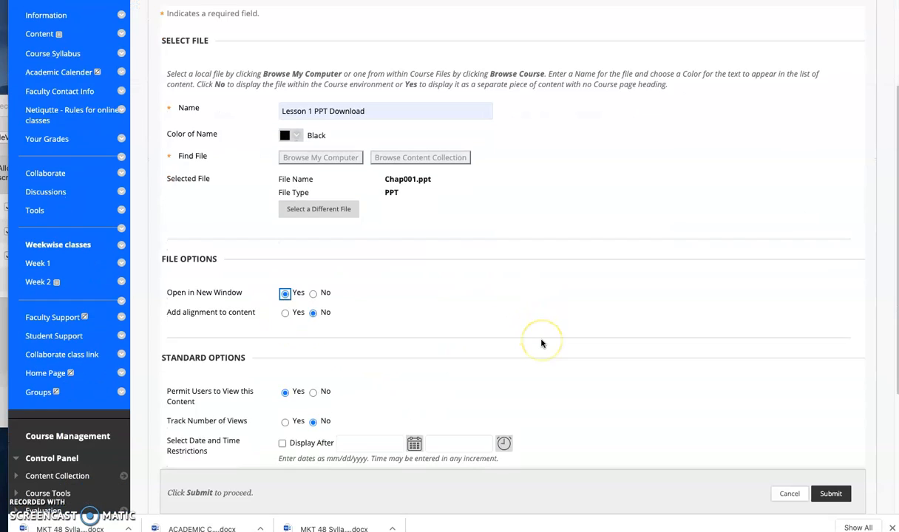
pyautogui.click(830, 375)
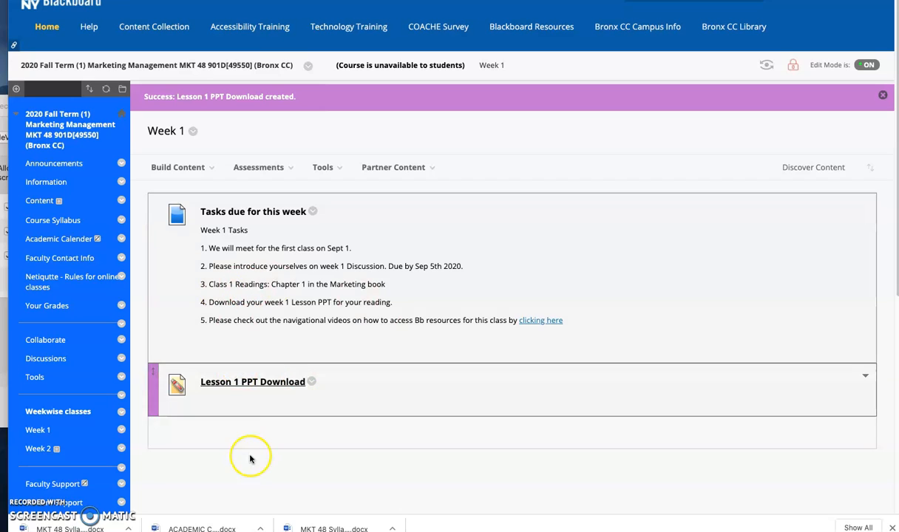
# Step: Start a new discussion board forum from Week 1 and name it Class Introductions !! Please introduce yourselves here
pyautogui.click(267, 171)
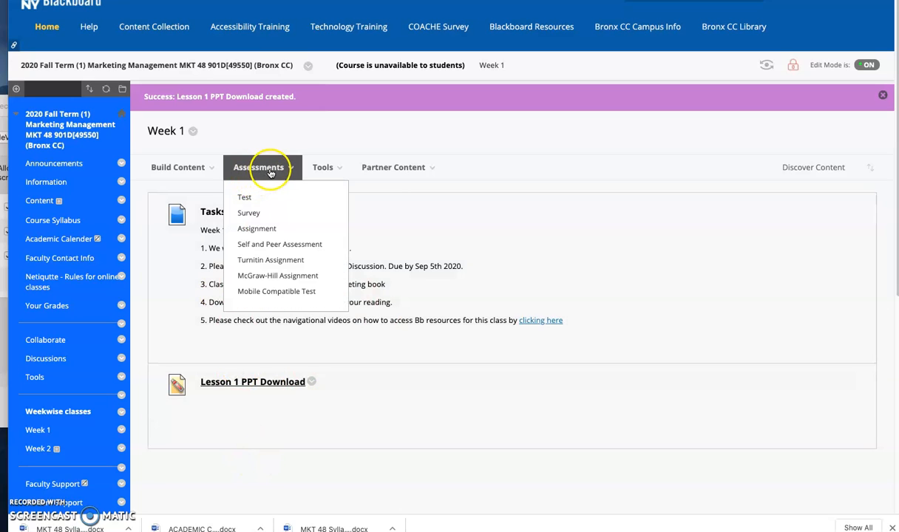
pyautogui.click(320, 169)
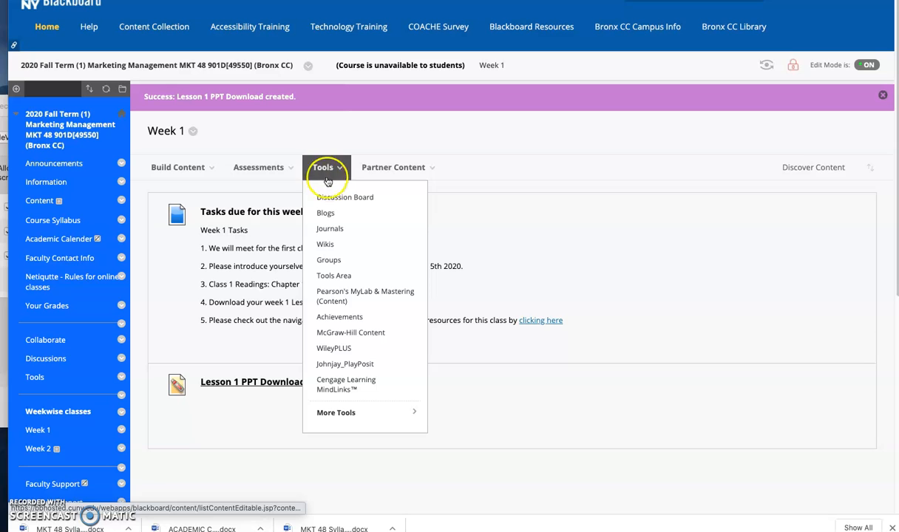
pyautogui.click(338, 201)
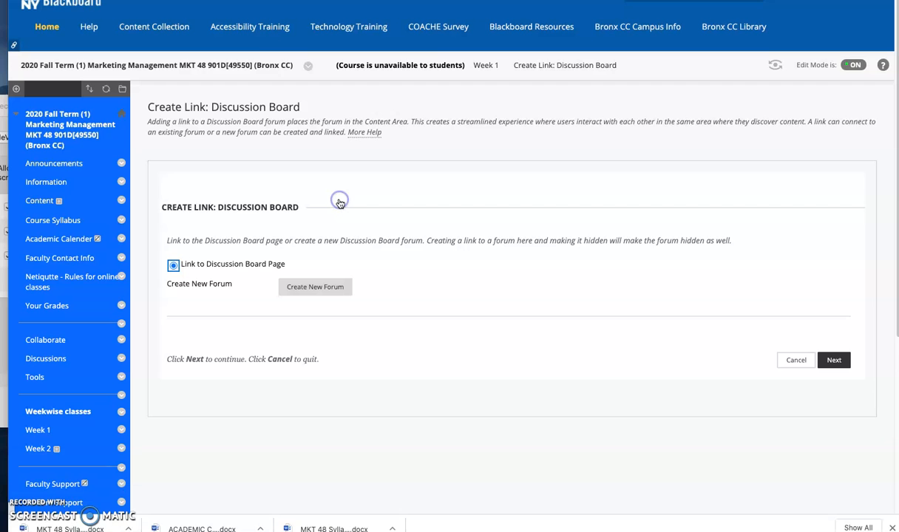
pyautogui.click(295, 290)
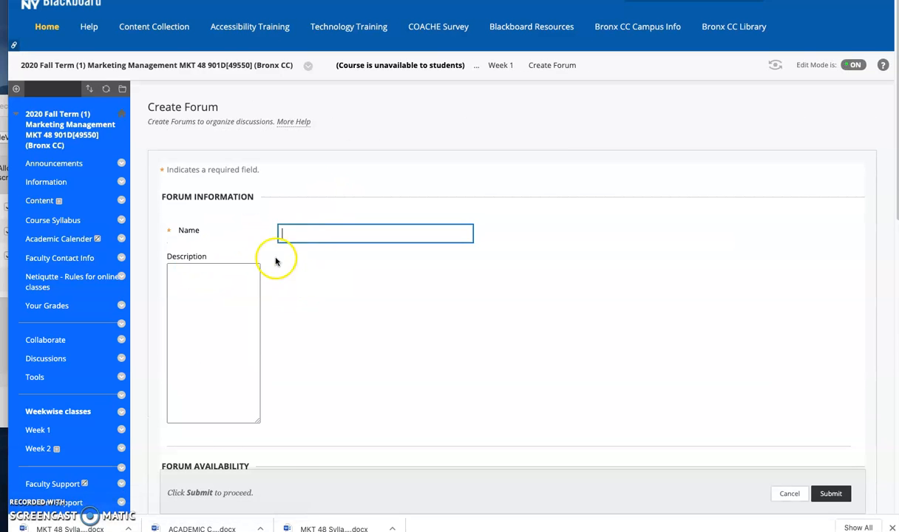
pyautogui.click(326, 232)
pyautogui.write('Class Introductions !! Please introduce yourselves here')
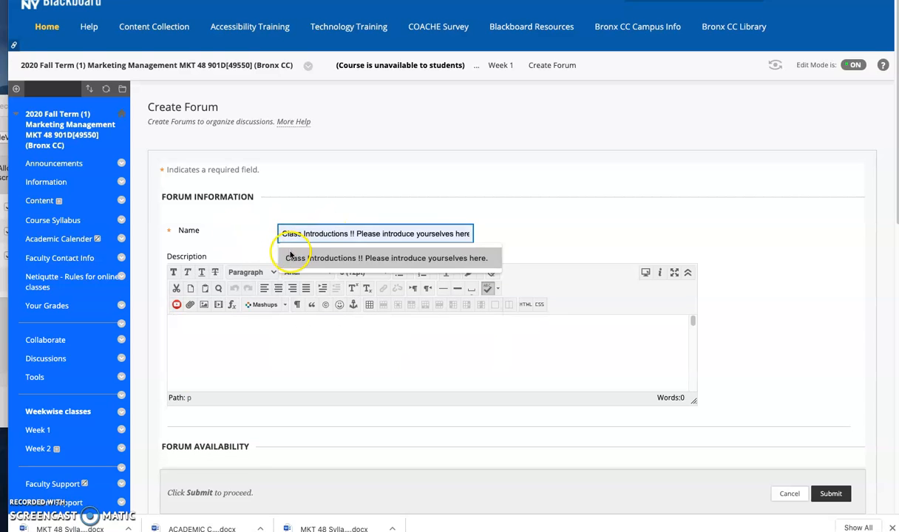
pyautogui.click(291, 256)
# Step: Fill in the forum description, asking students to introduce themselves, their major, how long they have been at BCC and when they expect to graduate
pyautogui.click(233, 339)
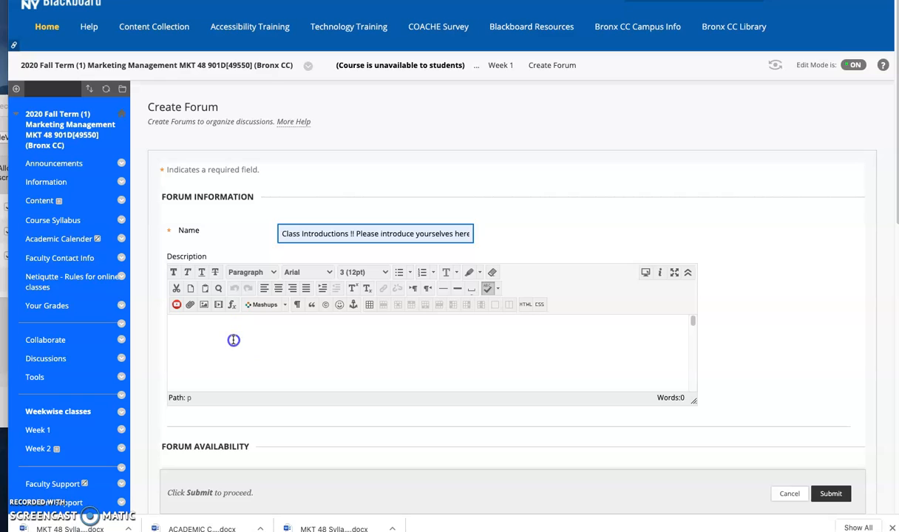
pyautogui.moveTo(353, 234); pyautogui.dragTo(517, 234)
pyautogui.hotkey('ctrl', 'c')
pyautogui.click(247, 352)
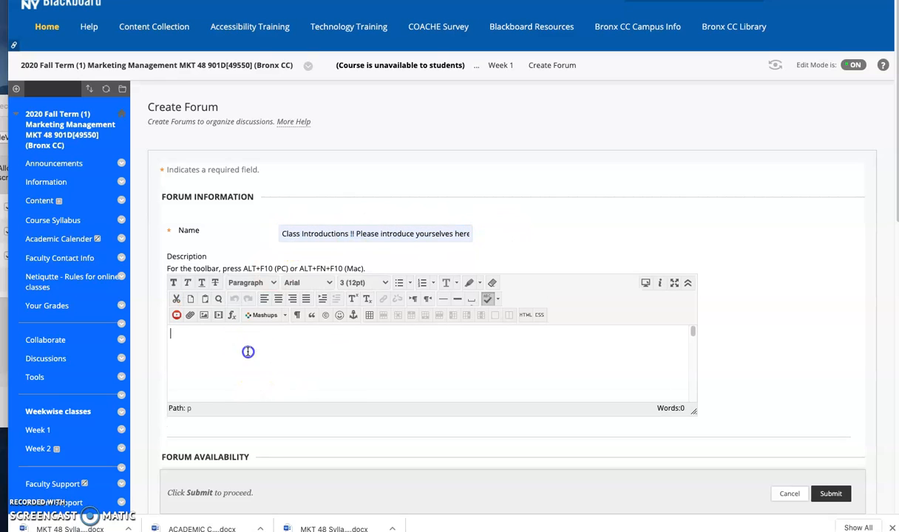
pyautogui.hotkey('ctrl', 'v')
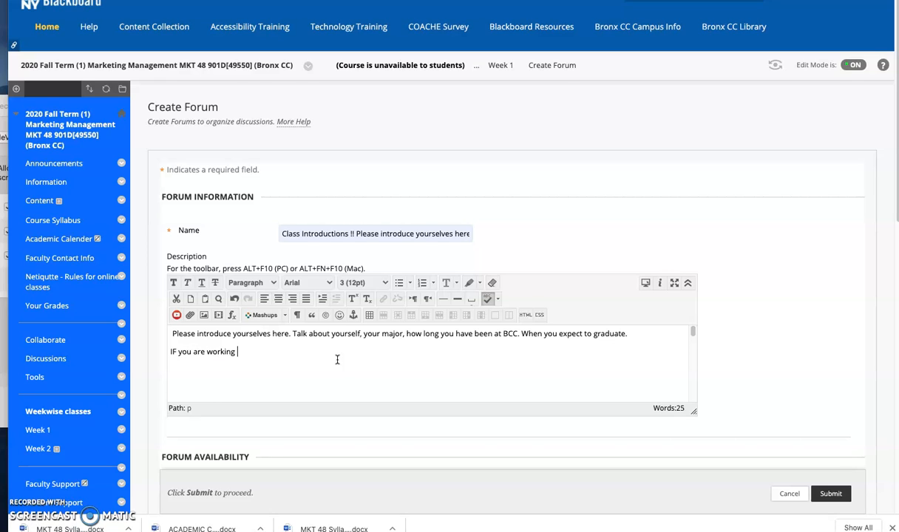
# Step: Make the description's second line read "Optional: If you are working , Where, position, personal details and hobbies."
pyautogui.click(176, 352)
pyautogui.press('Delete')
pyautogui.press('Delete')
pyautogui.press('Delete')
pyautogui.write('Optional:')
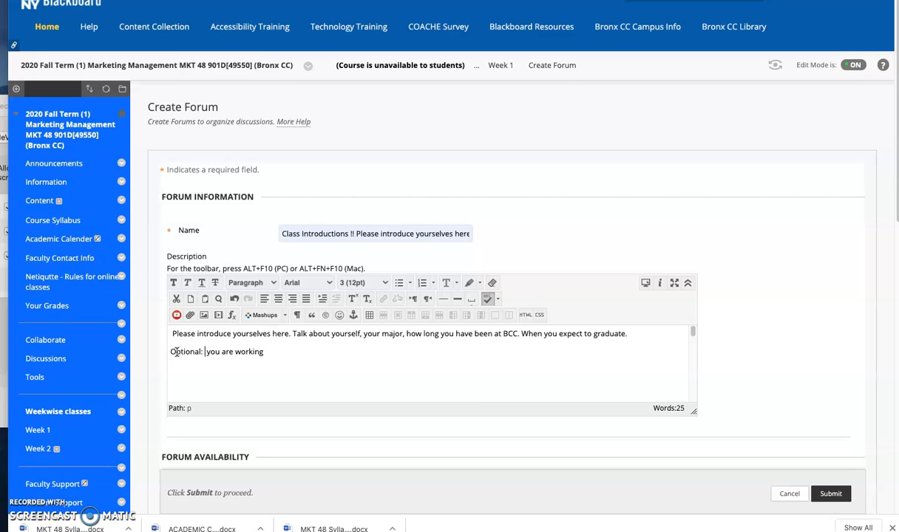
pyautogui.click(269, 352)
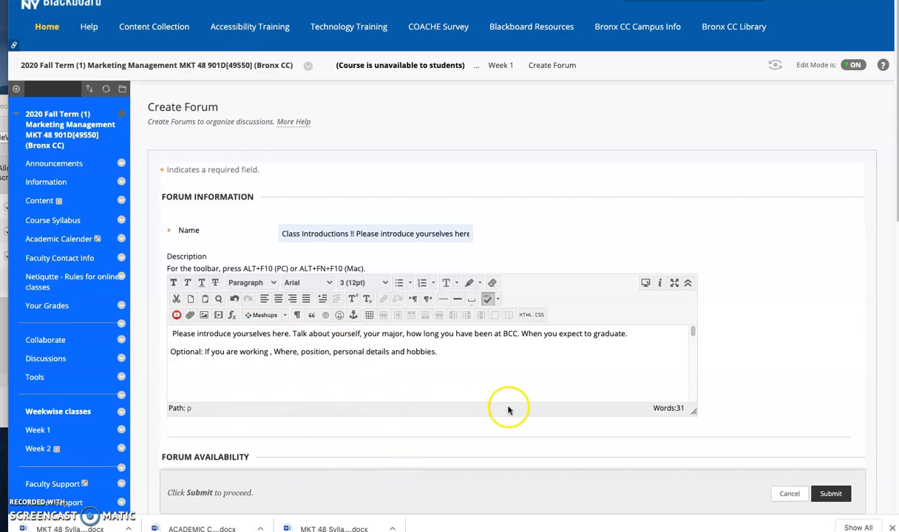
# Step: Make the Class Introductions forum available and set it to display after 09/01/2020
pyautogui.scroll(-2, 508, 410)
pyautogui.click(285, 374)
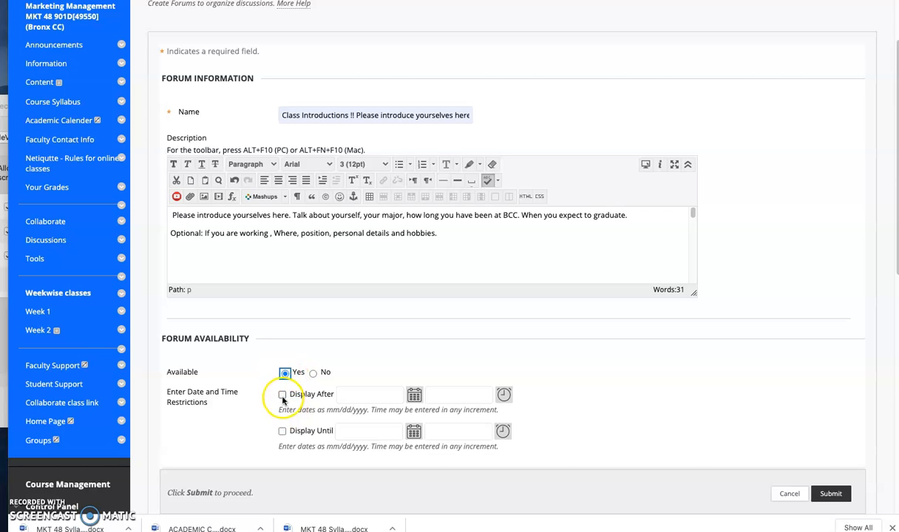
pyautogui.click(281, 396)
pyautogui.click(414, 394)
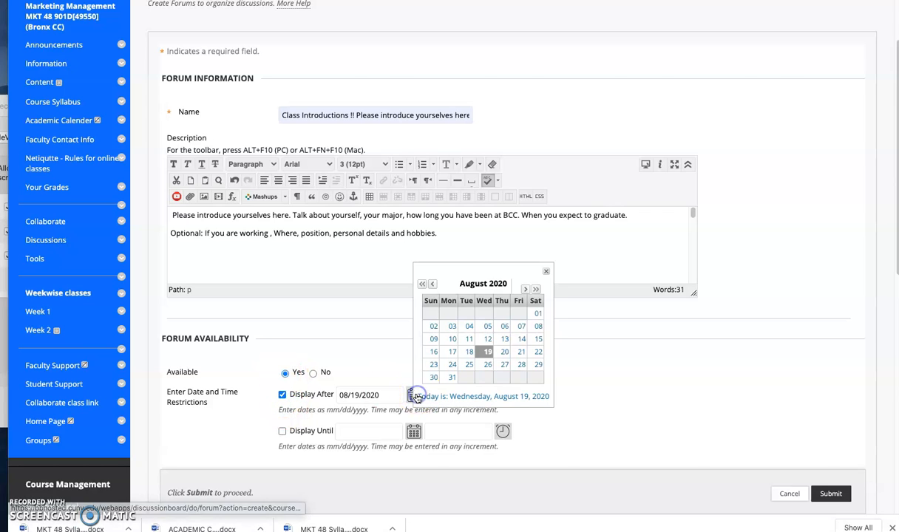
pyautogui.click(525, 288)
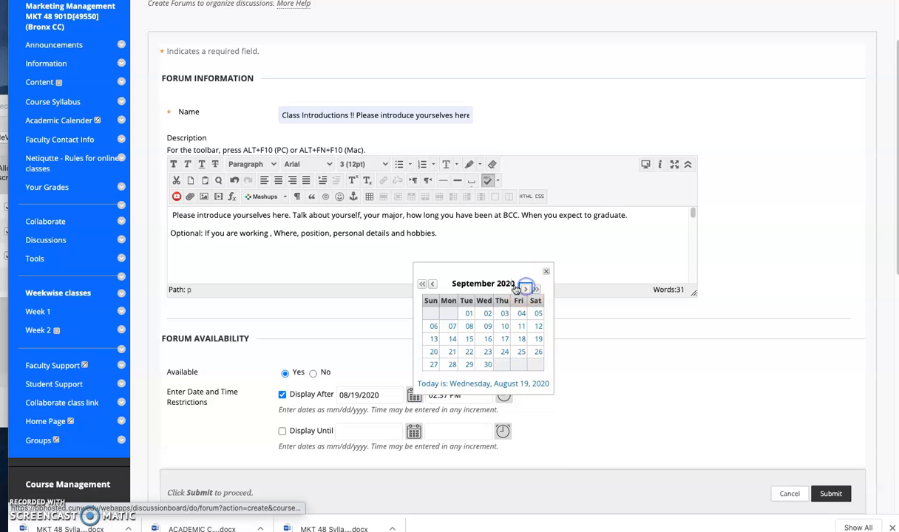
pyautogui.click(468, 313)
# Step: Set the forum to display until 09/07/2020 and submit it
pyautogui.click(413, 431)
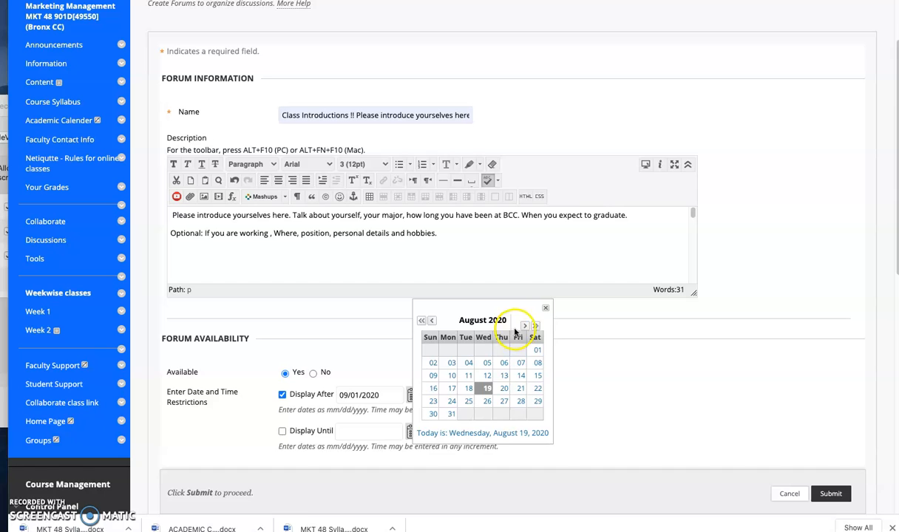
pyautogui.click(524, 325)
pyautogui.click(452, 363)
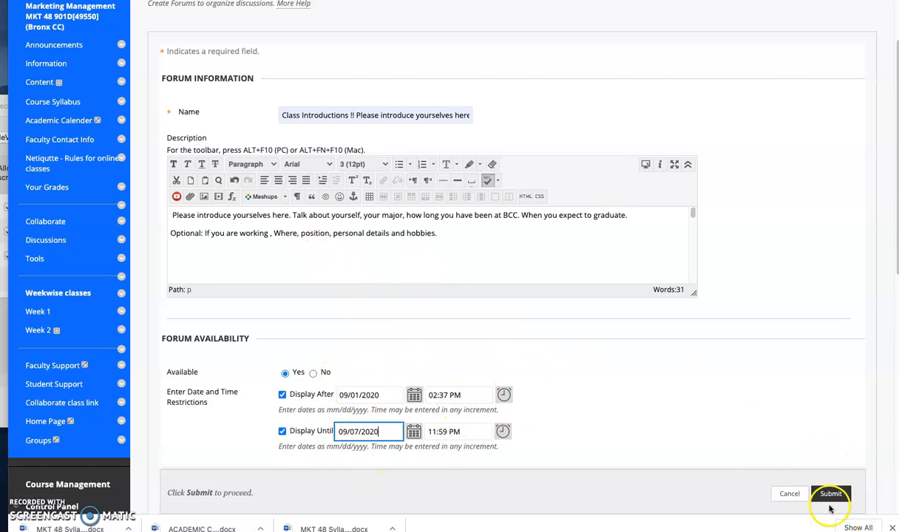
pyautogui.click(829, 495)
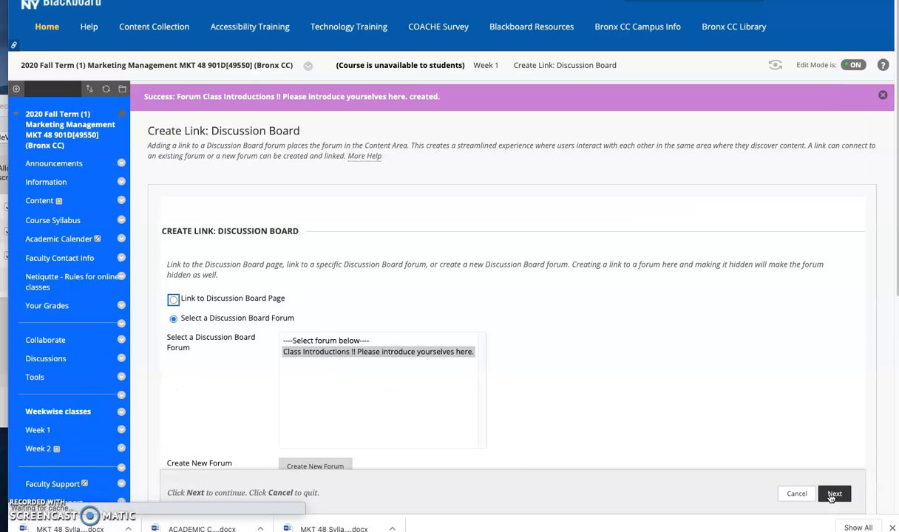
pyautogui.scroll(-3, 516, 398)
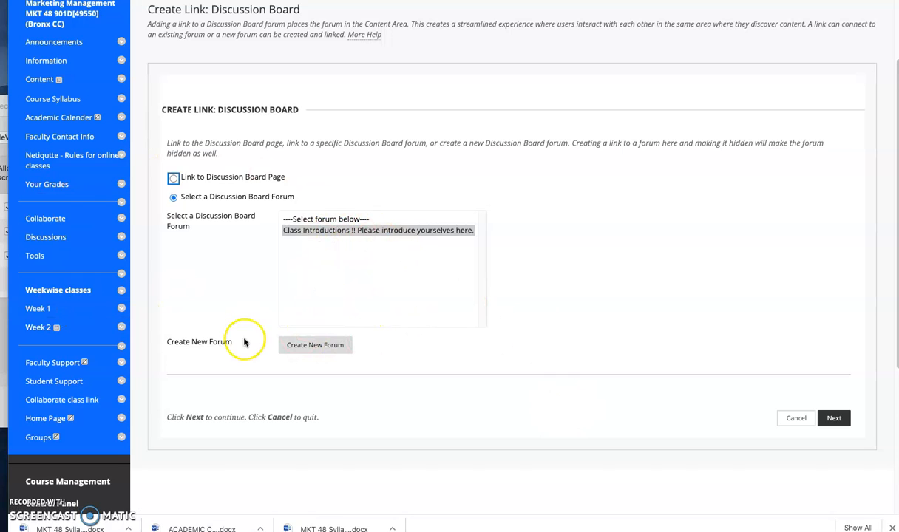
pyautogui.click(322, 231)
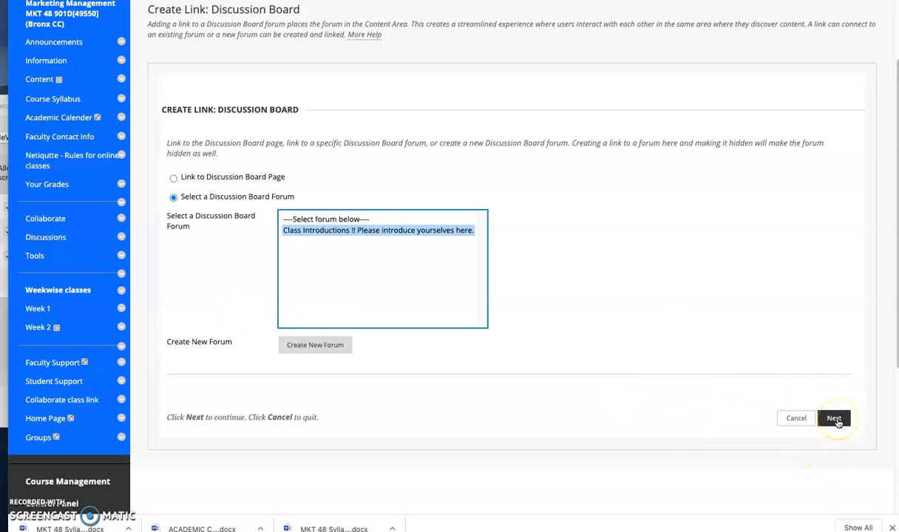
pyautogui.click(541, 281)
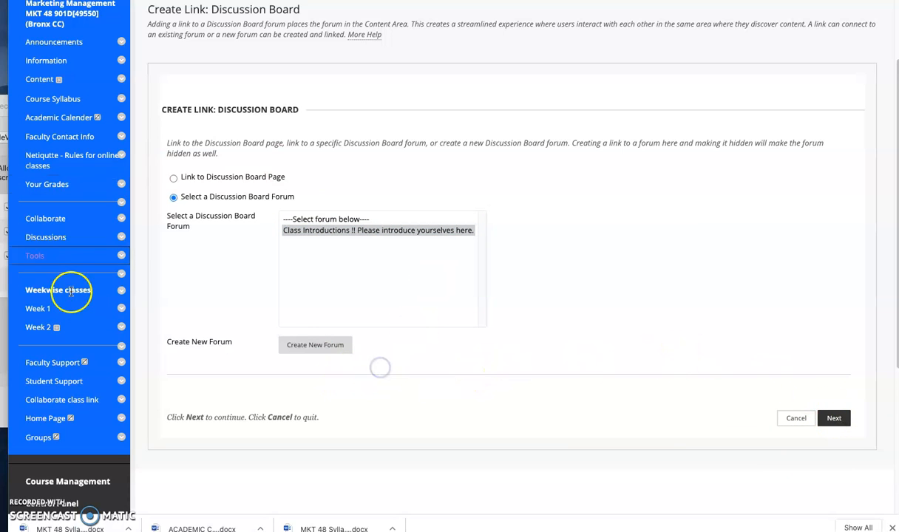
pyautogui.click(34, 313)
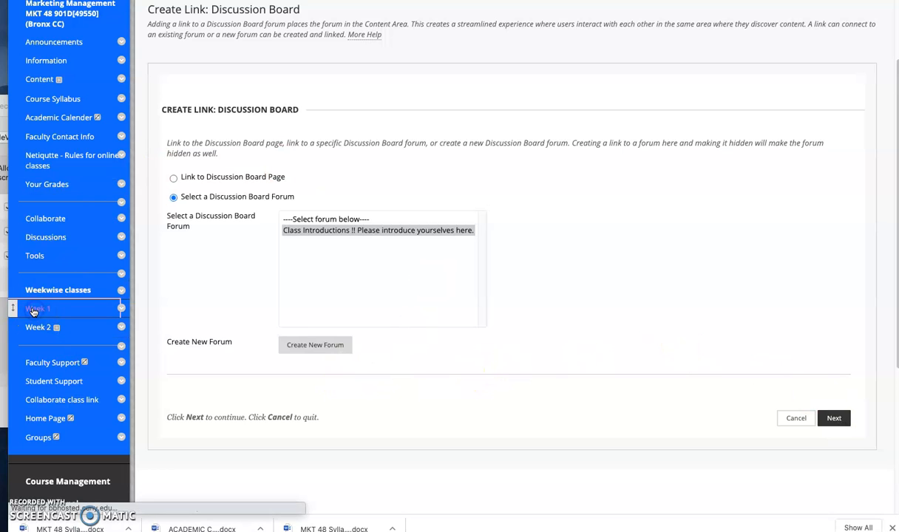
pyautogui.click(296, 142)
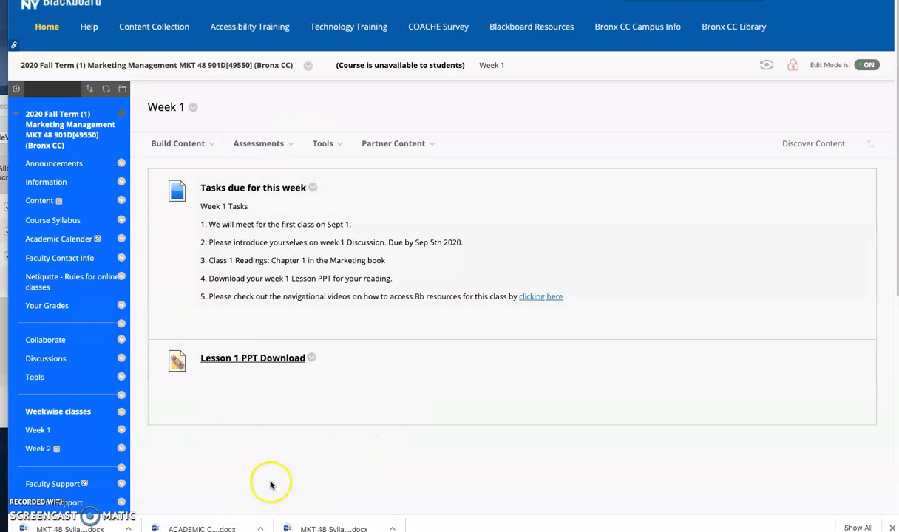
# Step: Add a discussion board link in Week 1 to the forum "Class Introductions !! Please introduce yourselves here." and submit it
pyautogui.click(36, 432)
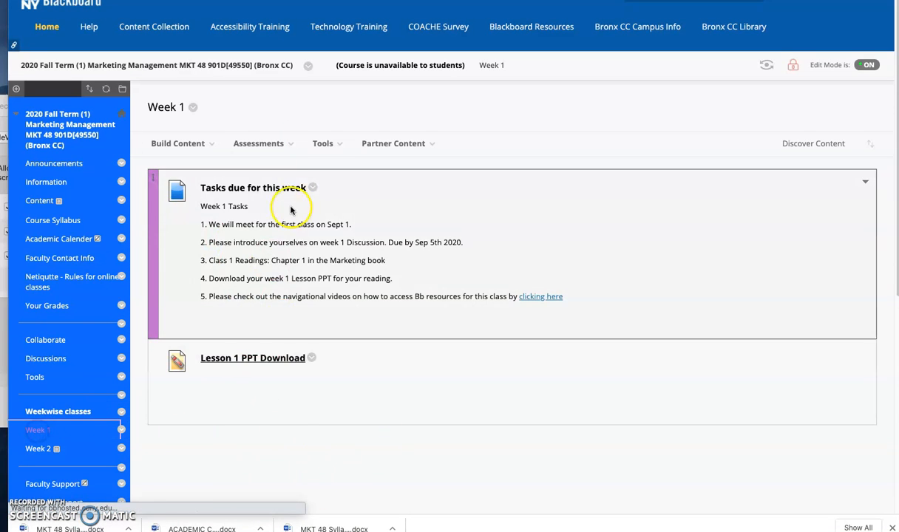
pyautogui.click(331, 144)
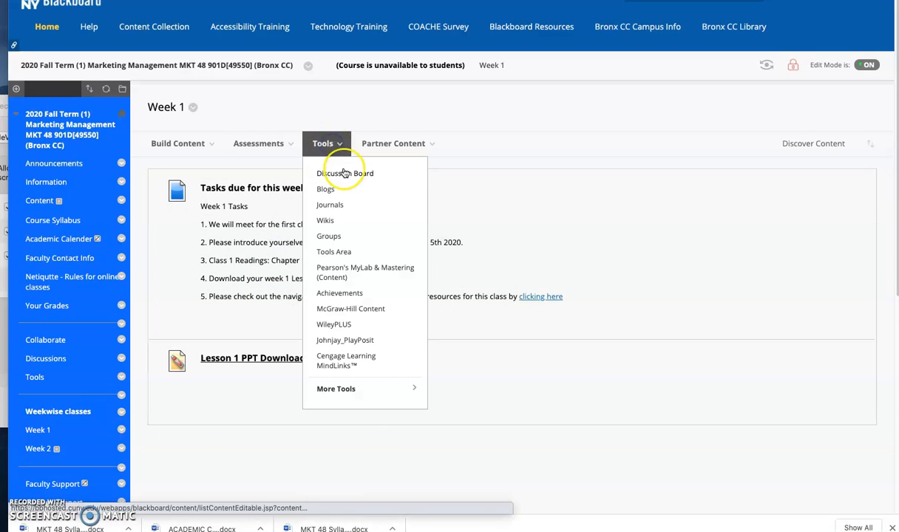
pyautogui.click(346, 174)
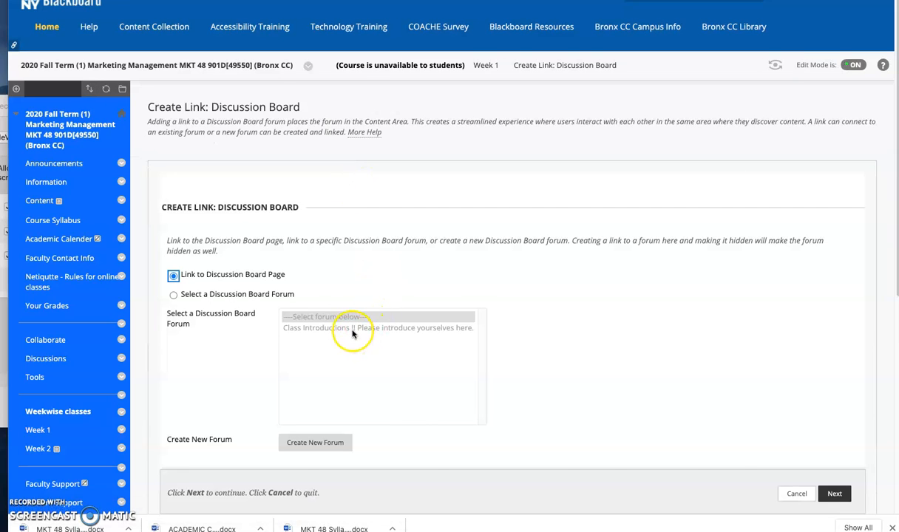
pyautogui.click(173, 295)
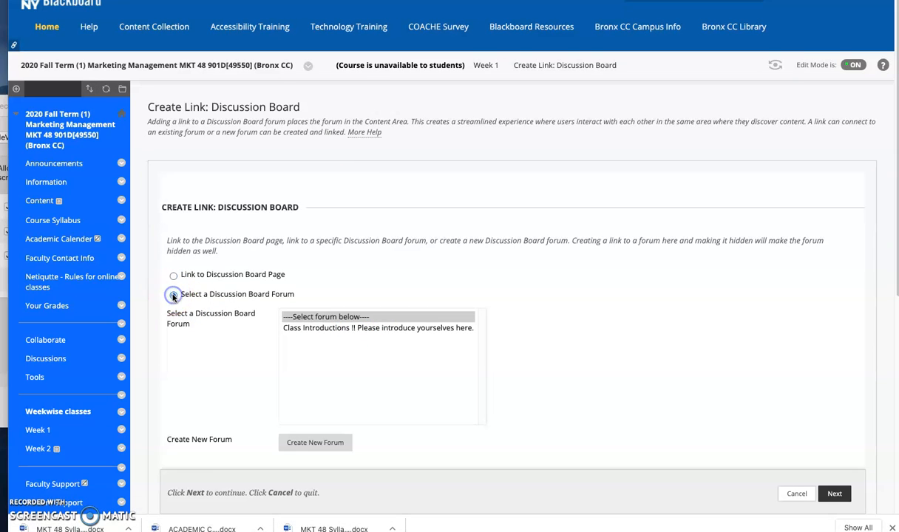
pyautogui.click(350, 329)
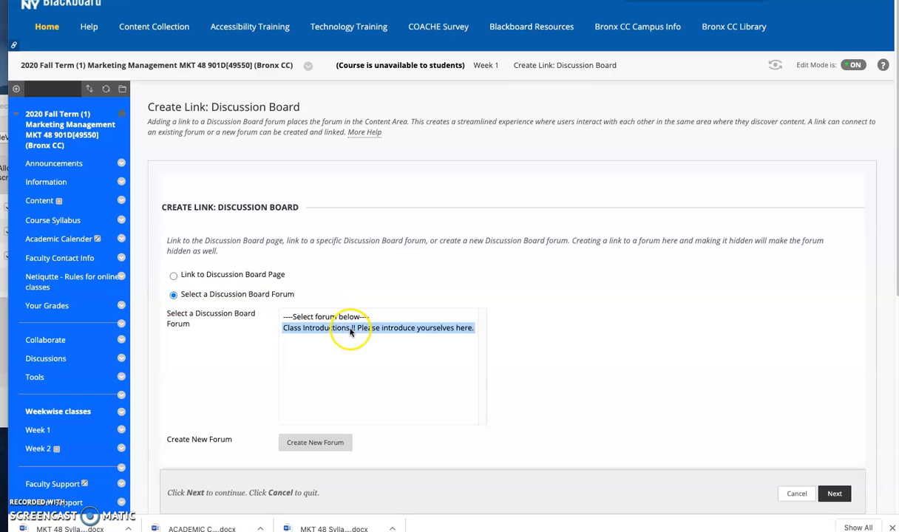
pyautogui.click(832, 493)
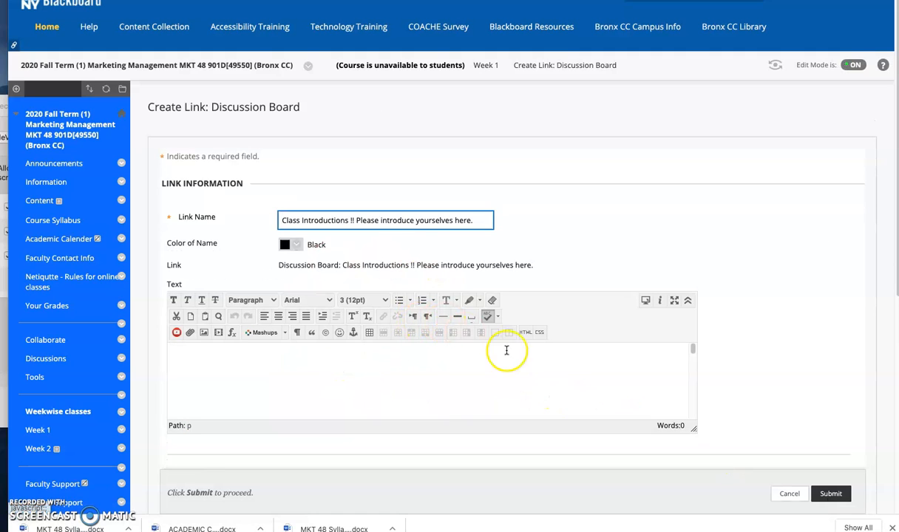
pyautogui.click(829, 496)
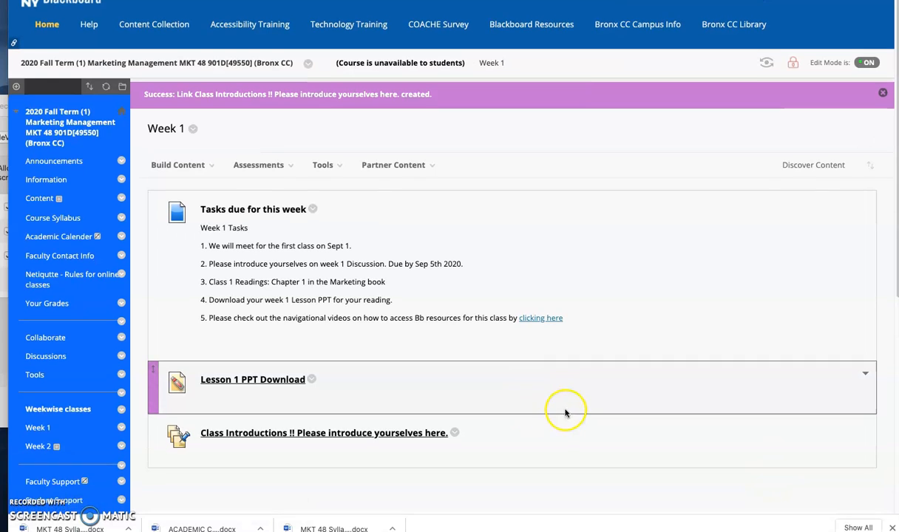
pyautogui.scroll(-1, 569, 407)
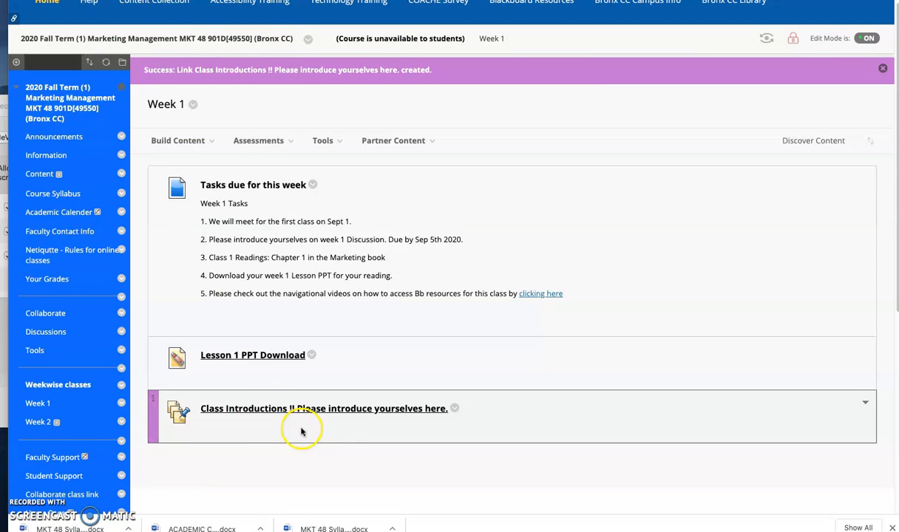
pyautogui.click(168, 138)
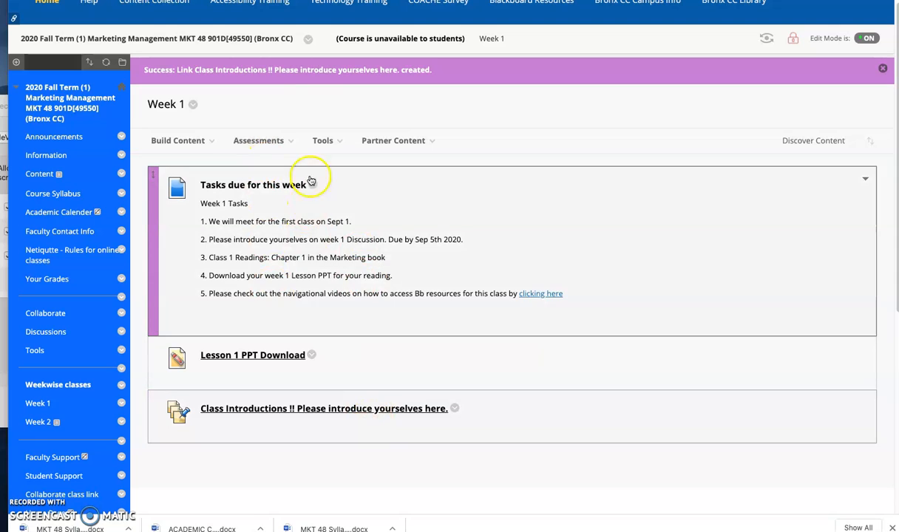
pyautogui.click(281, 144)
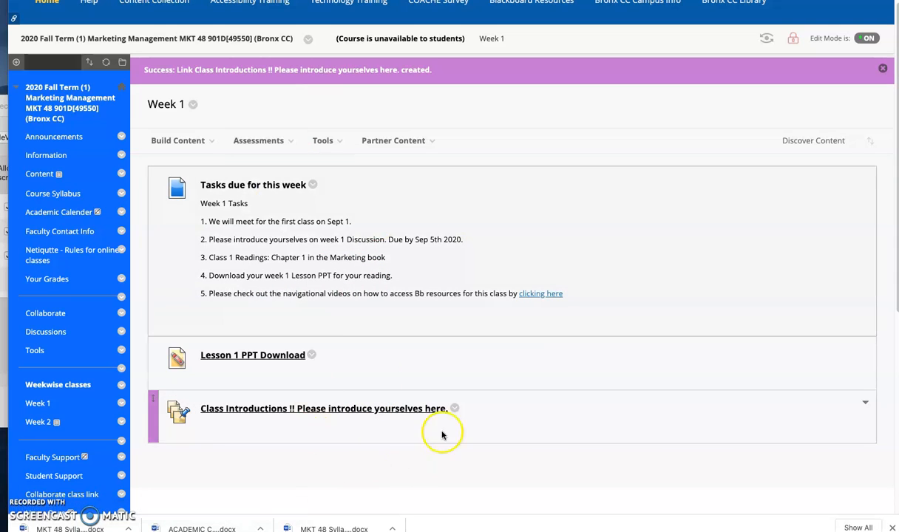
pyautogui.click(273, 148)
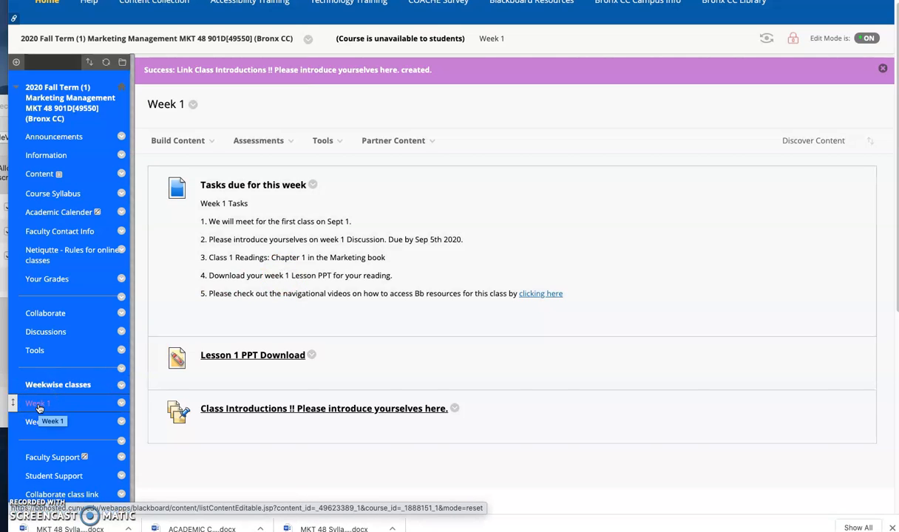
pyautogui.click(39, 408)
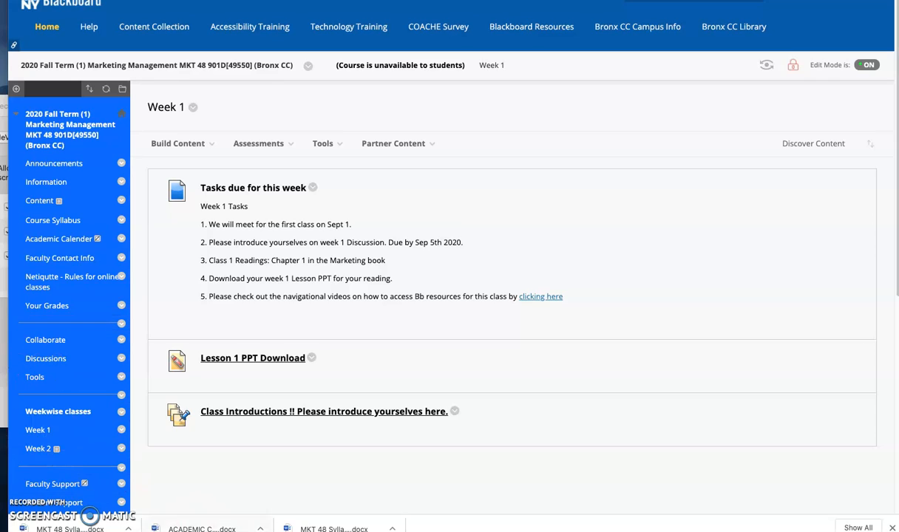
pyautogui.click(40, 434)
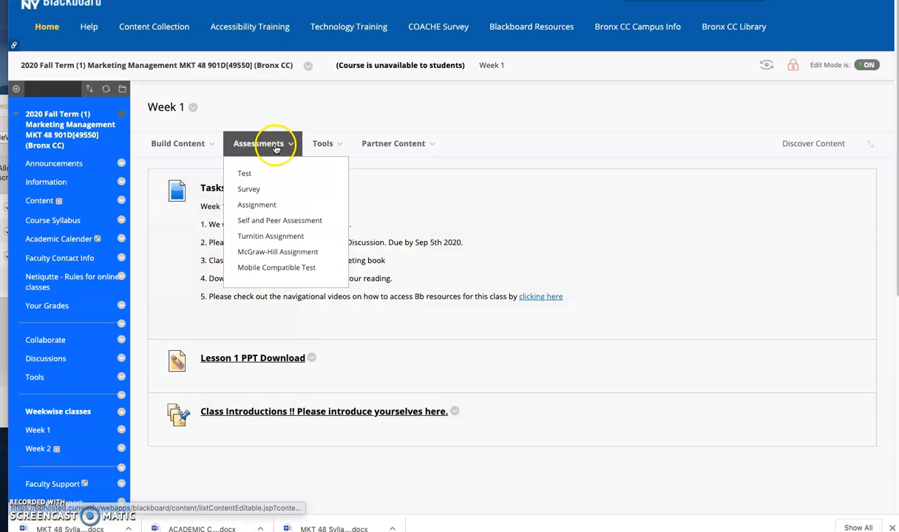
# Step: Edit "Tasks due for this week", adding "The class introduction discussion is available below." before the due date in task 2, and submit
pyautogui.click(313, 187)
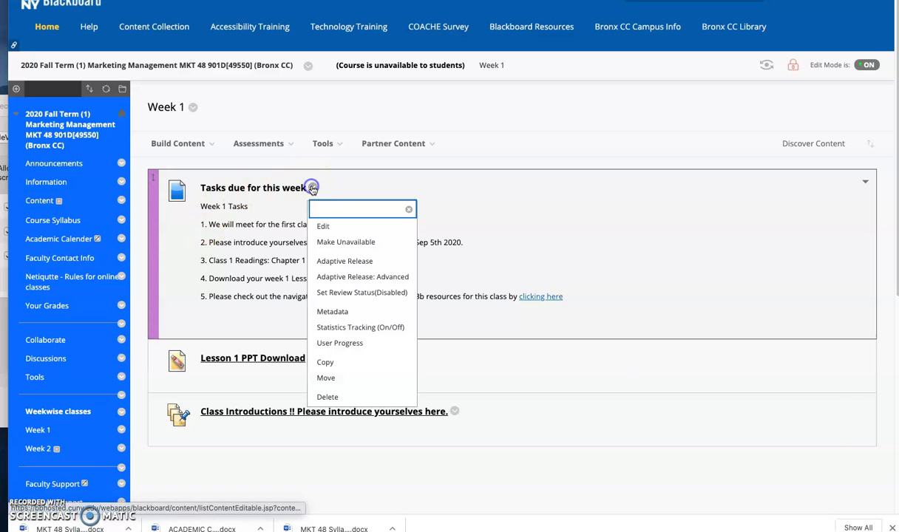
pyautogui.click(324, 228)
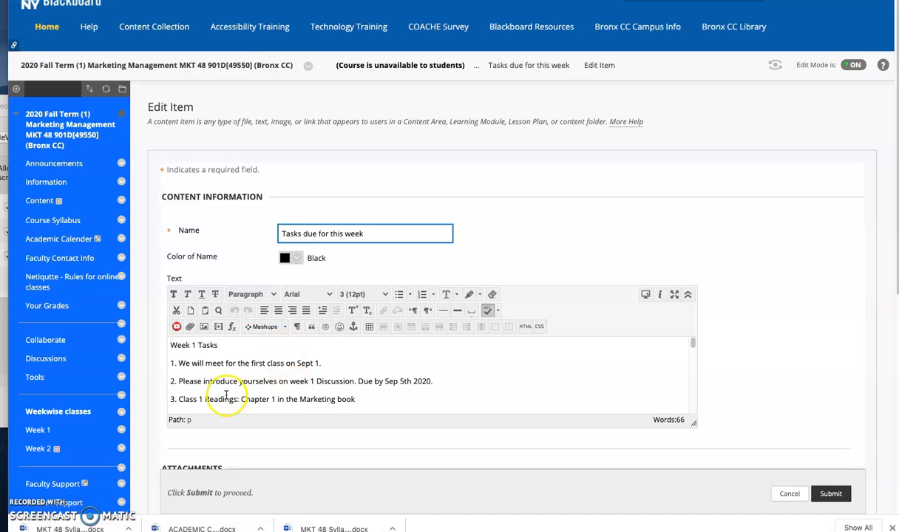
pyautogui.click(355, 382)
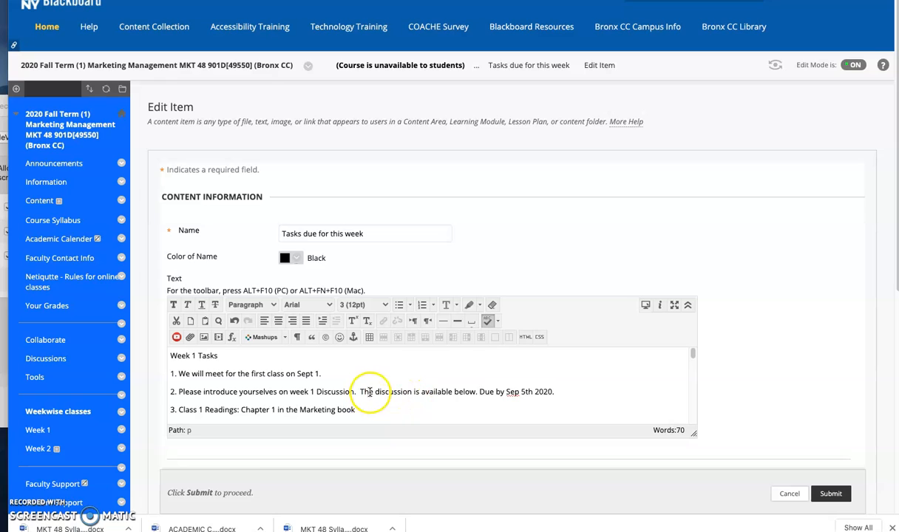
pyautogui.write('class intro')
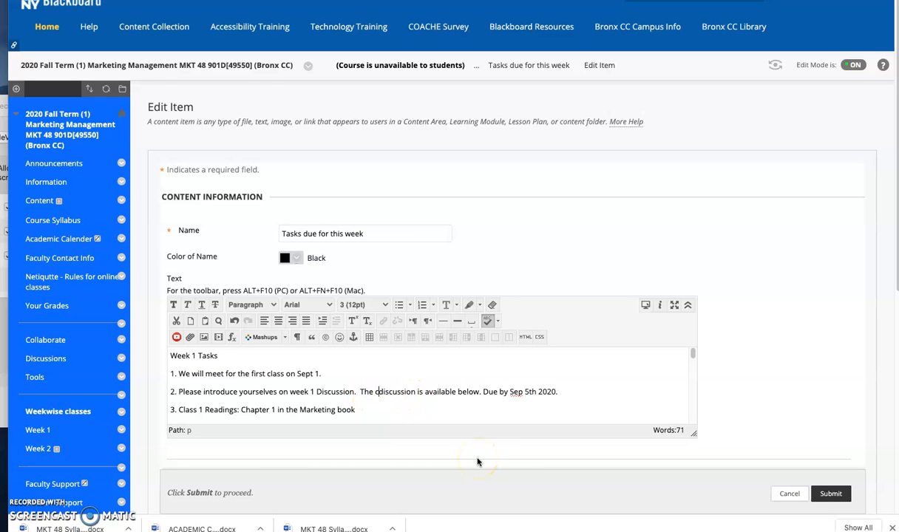
pyautogui.write('duction')
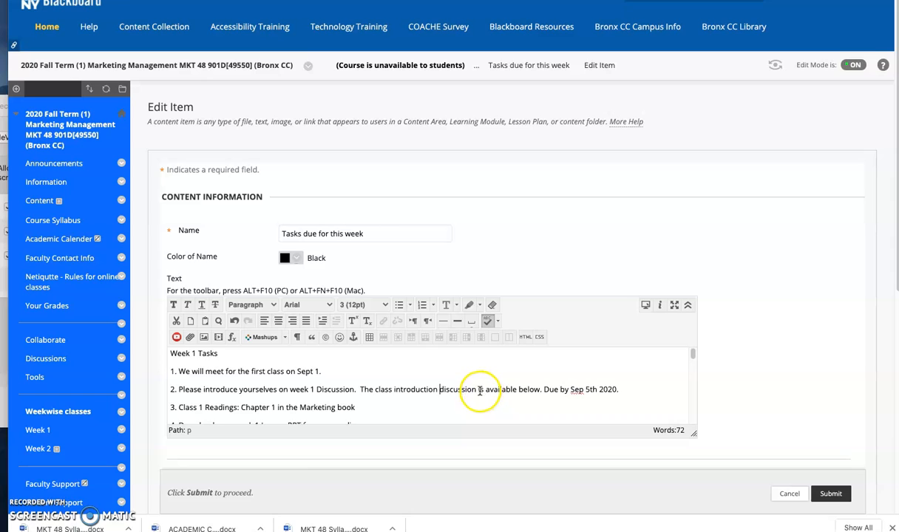
pyautogui.click(831, 494)
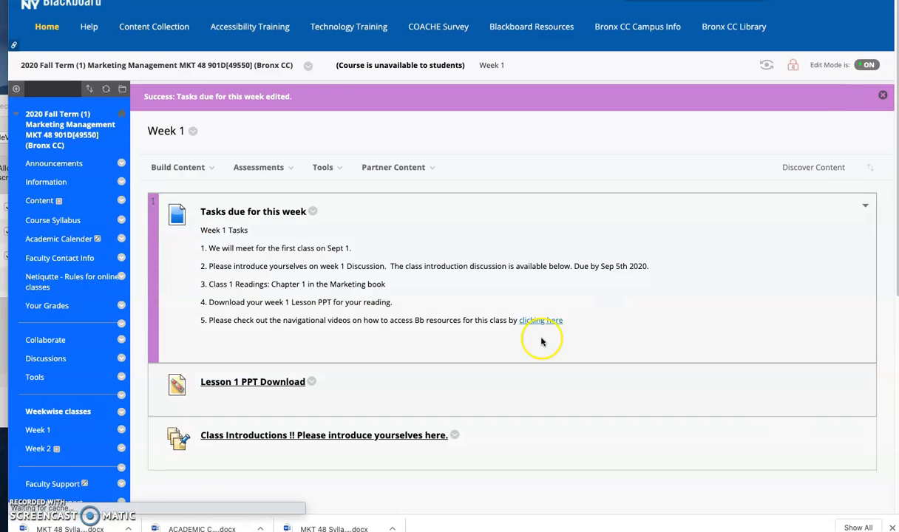
# Step: Switch to the student preview of the course and view the Week 1 content as a student
pyautogui.scroll(-3, 365, 315)
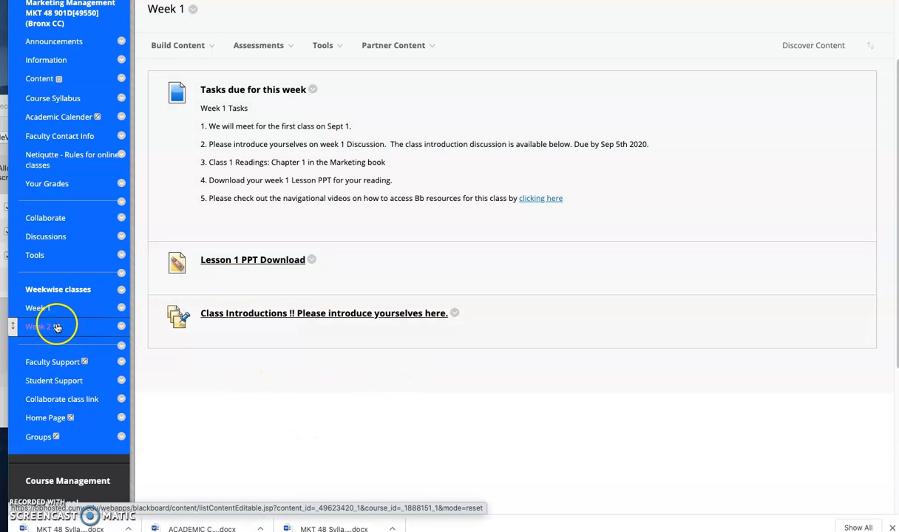
pyautogui.scroll(1, 301, 370)
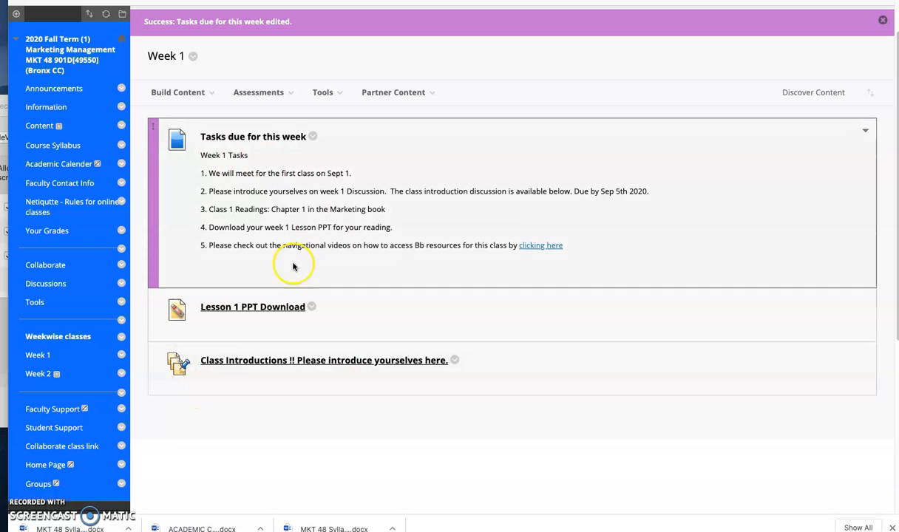
pyautogui.scroll(1, 731, 125)
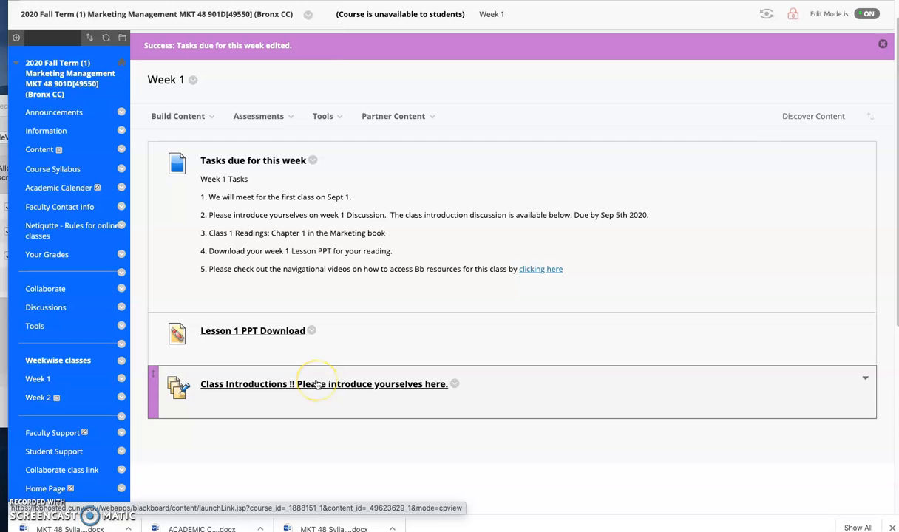
pyautogui.click(766, 16)
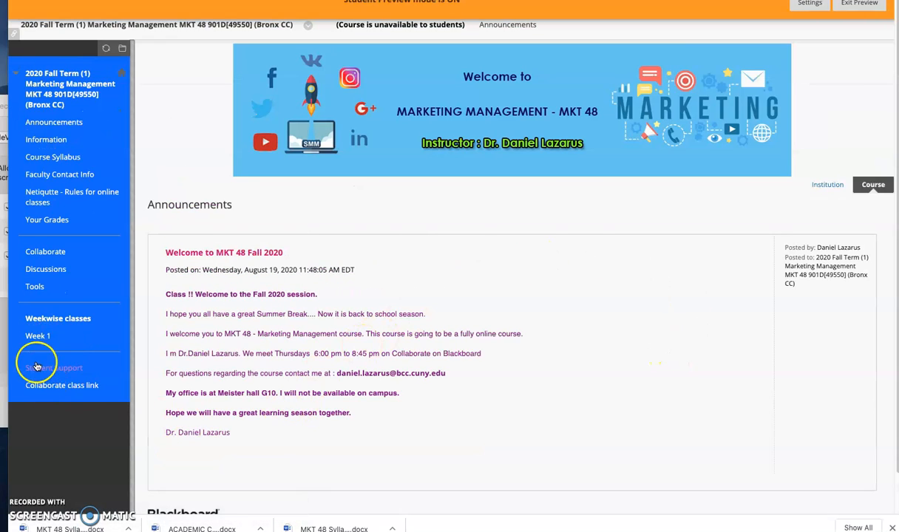
pyautogui.click(40, 340)
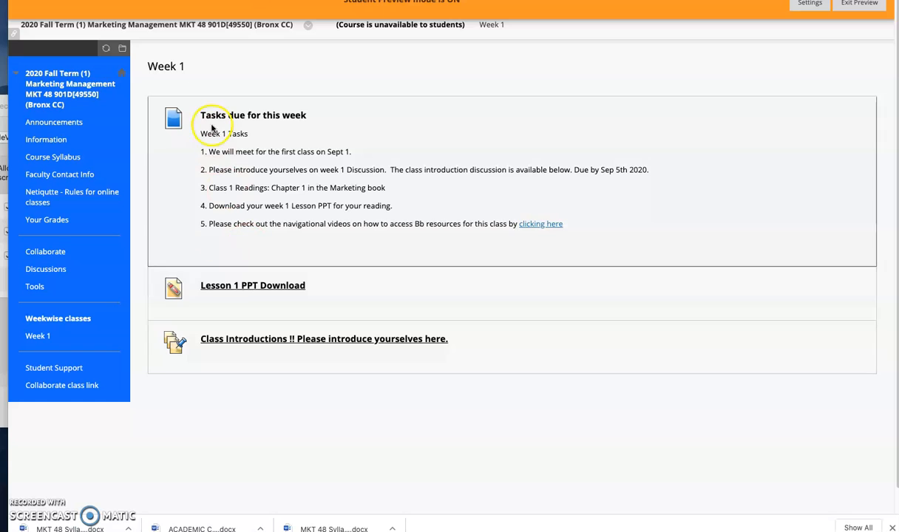
# Step: Leave the student preview, keeping the default data option, and open the Week 2 content area
pyautogui.click(858, 4)
pyautogui.click(544, 362)
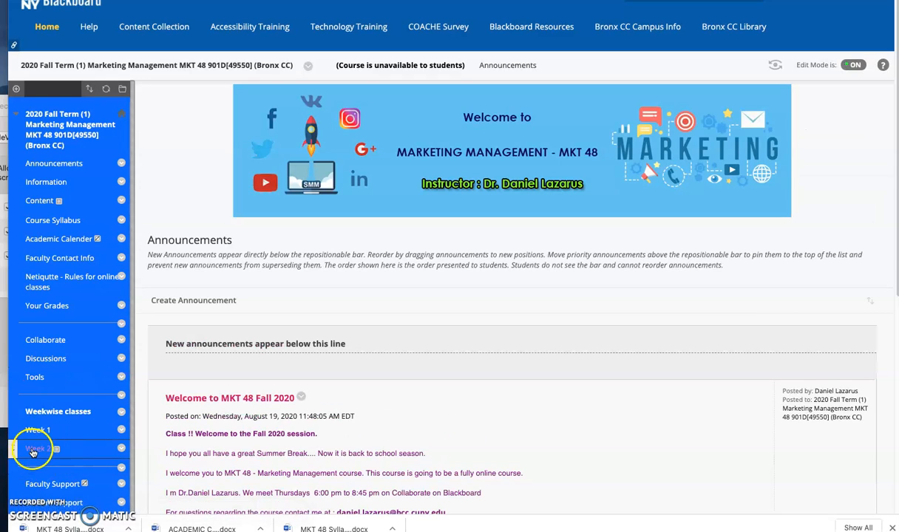
pyautogui.click(35, 449)
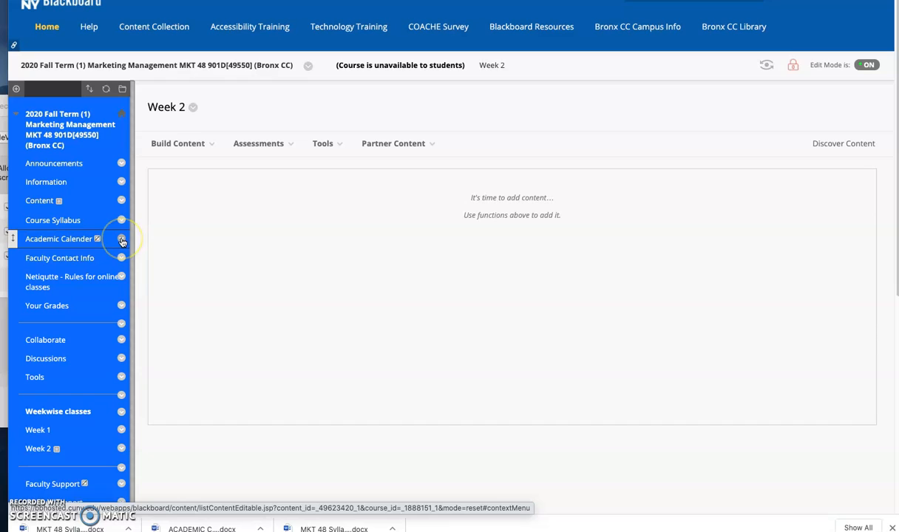
pyautogui.click(122, 240)
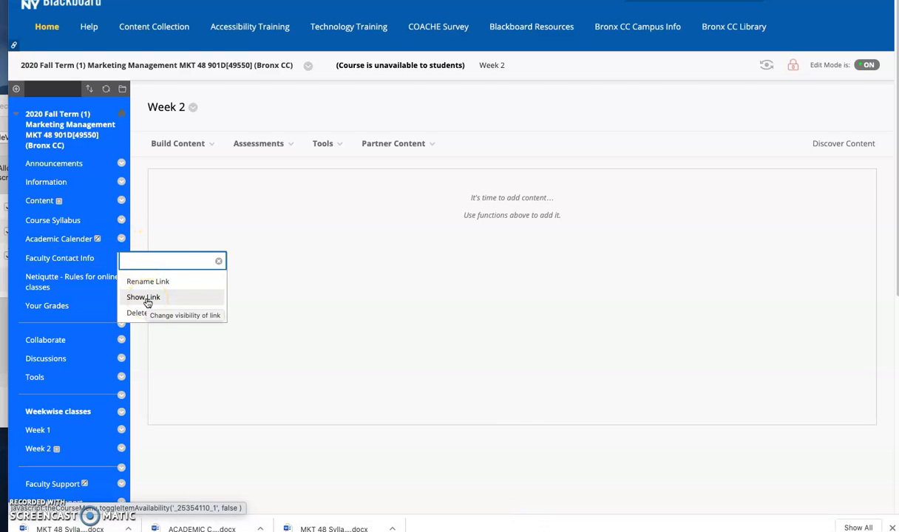
pyautogui.click(124, 449)
pyautogui.click(210, 459)
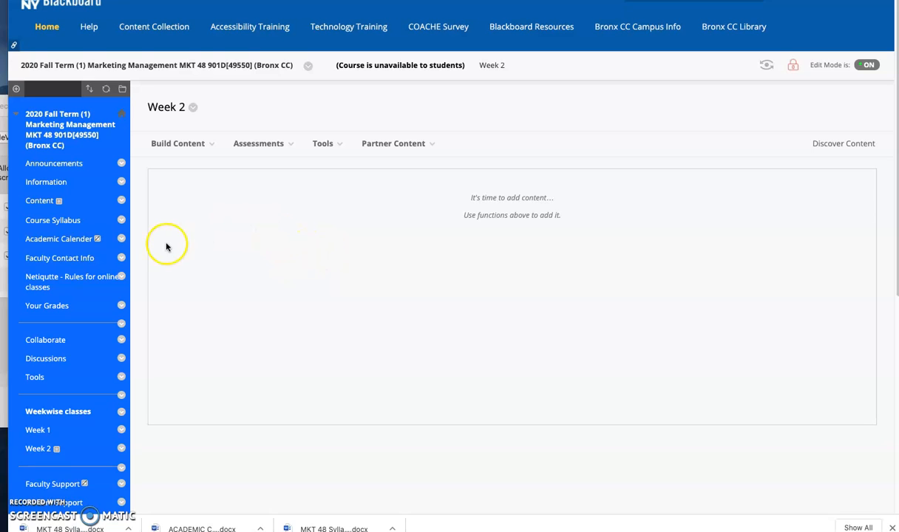
# Step: Create a new content item in Week 2 and name it "Week 2 Tasks"
pyautogui.click(206, 146)
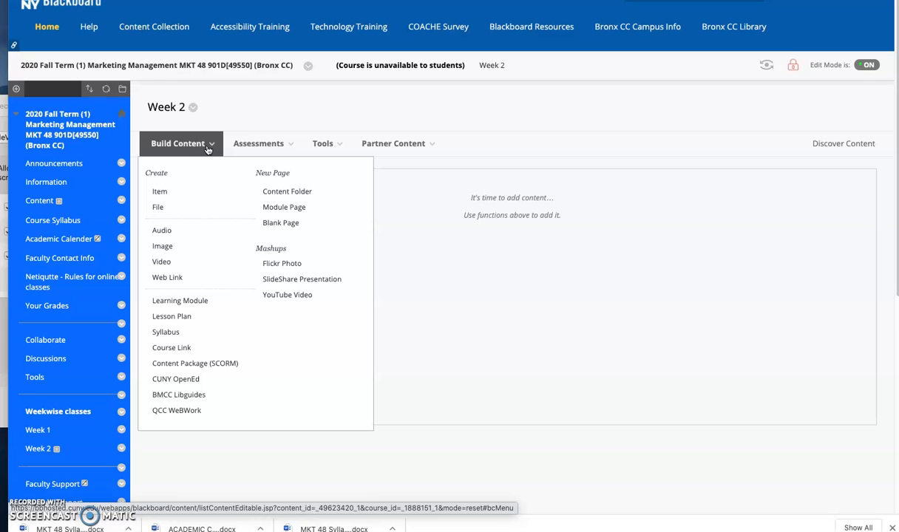
pyautogui.click(160, 193)
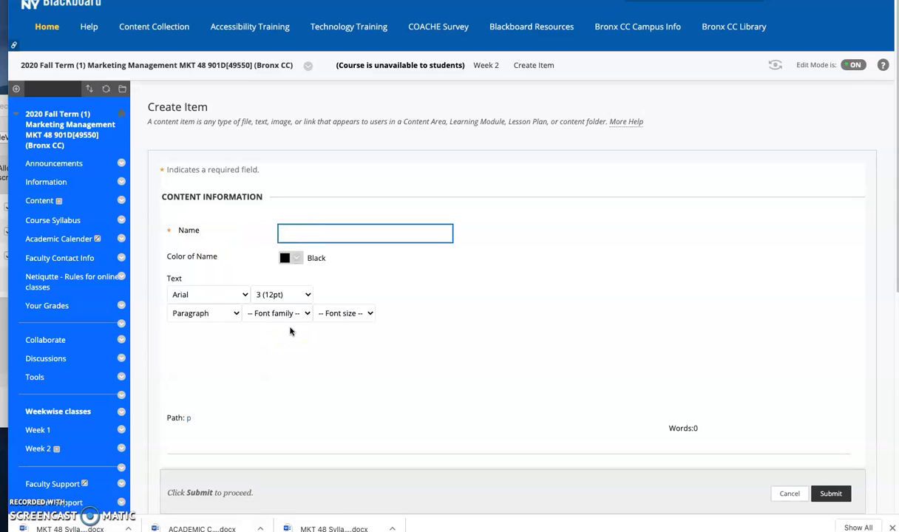
pyautogui.write('W')
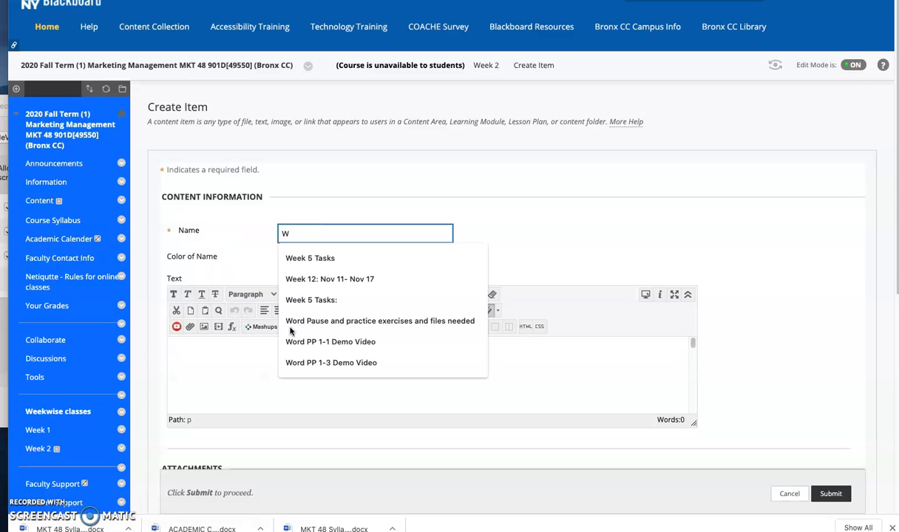
pyautogui.press('BackSpace')
pyautogui.write('Wee,')
pyautogui.press('BackSpace')
pyautogui.press('BackSpace')
pyautogui.press('BackSpace')
pyautogui.write('eel')
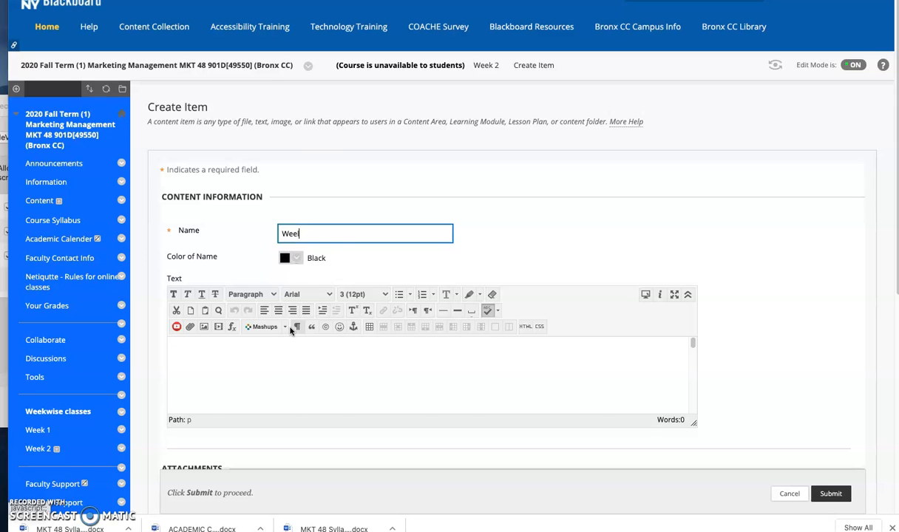
pyautogui.press('BackSpace')
pyautogui.write('k 2')
# Step: Write "We will be meeting online on collborate on Tuesday at 1:00 to 2:15 pm" as the item's first text line
pyautogui.click(244, 371)
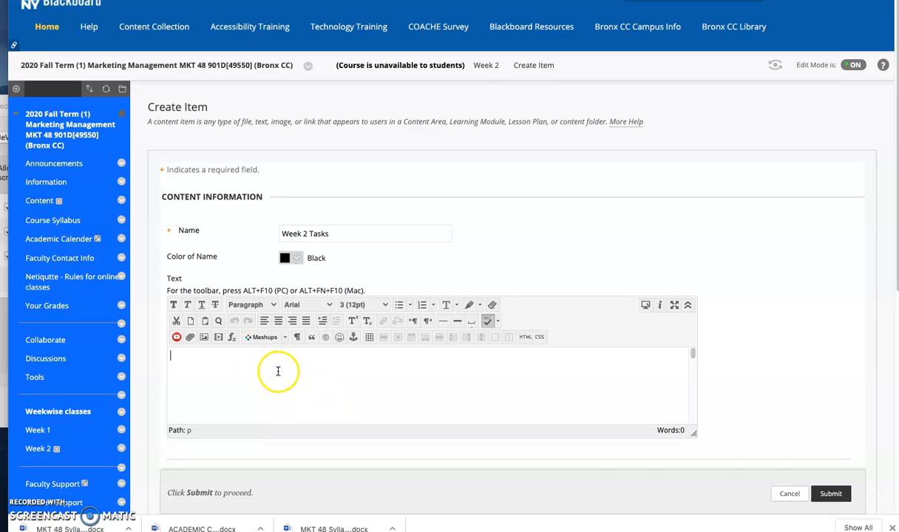
pyautogui.write('We will be meeting online on collboa')
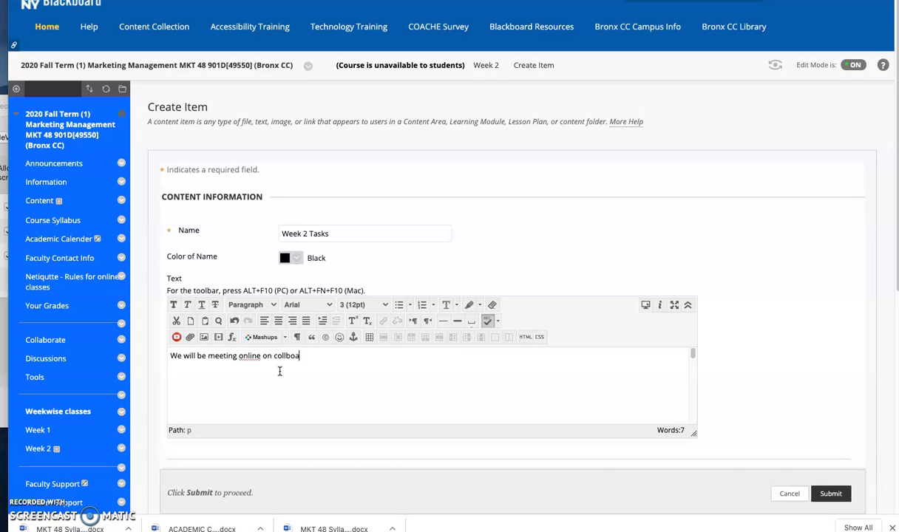
pyautogui.press('BackSpace')
pyautogui.write('rate on Tuesday at')
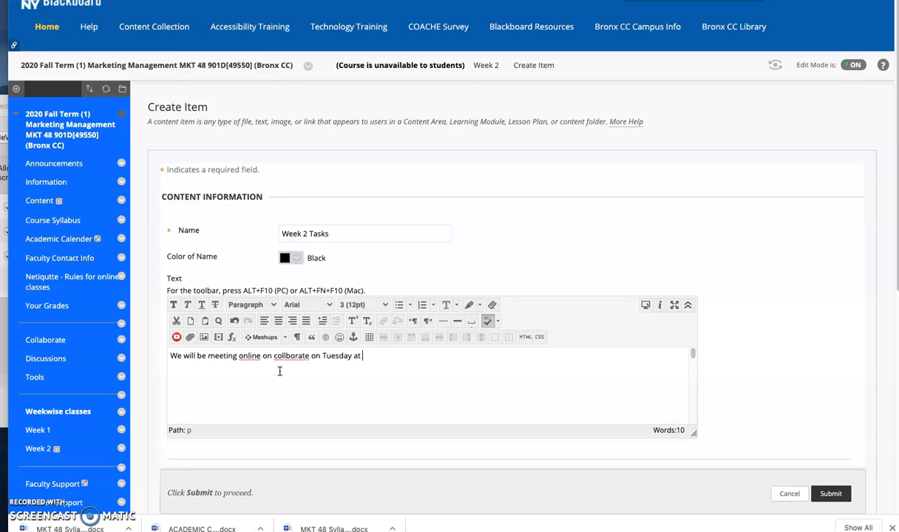
pyautogui.press('BackSpace')
pyautogui.write('1:15 to')
pyautogui.press('BackSpace')
pyautogui.press('BackSpace')
pyautogui.press('BackSpace')
pyautogui.press('Return')
# Step: Add a second line to the item text reading "Download Lesson 2 PowerPoint available below."
pyautogui.write('LEsson')
pyautogui.press('BackSpace')
pyautogui.press('BackSpace')
pyautogui.press('BackSpace')
pyautogui.press('BackSpace')
pyautogui.write('Download LE')
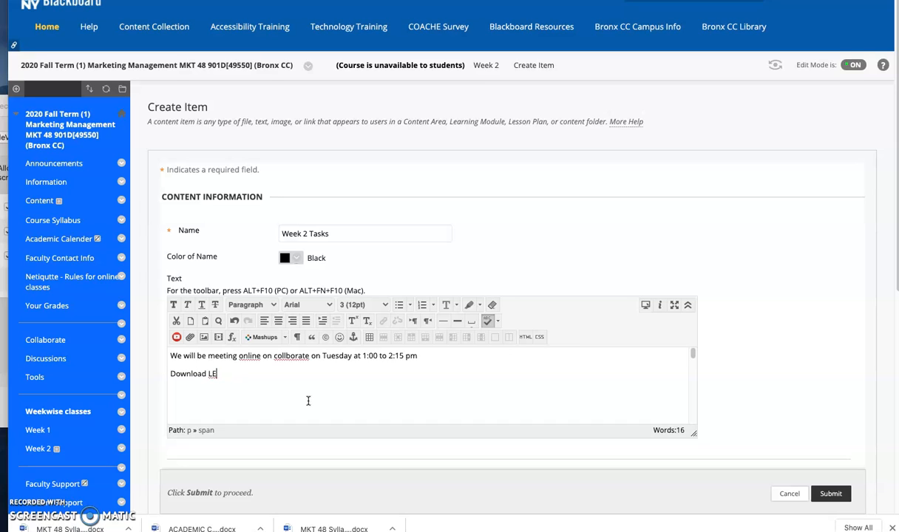
pyautogui.write('ssosson 2 PP')
pyautogui.press('BackSpace')
pyautogui.write('ow')
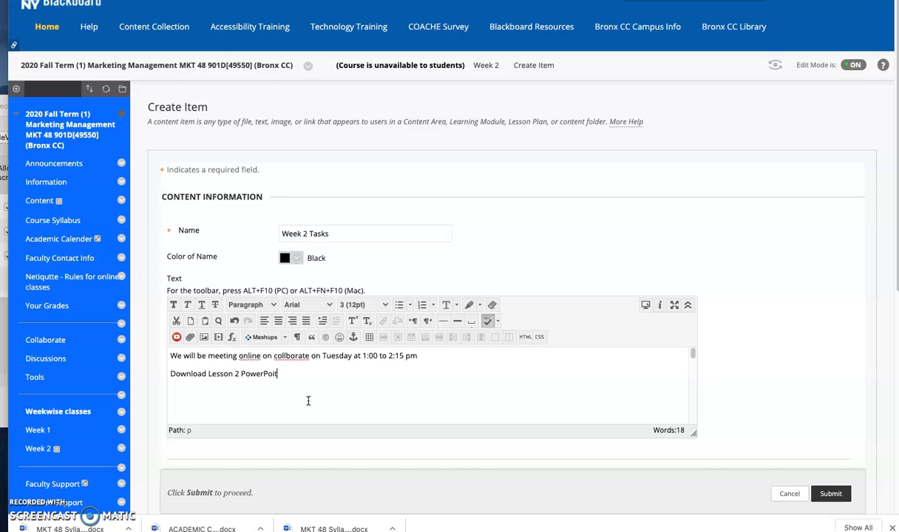
pyautogui.write('erPoint available below.')
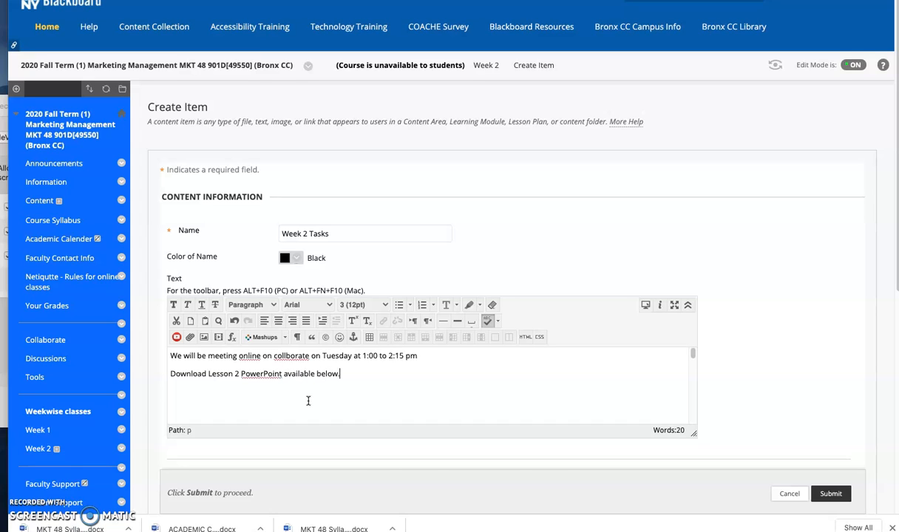
pyautogui.write('dings: Chapter 2 from the Marketing Managmeent')
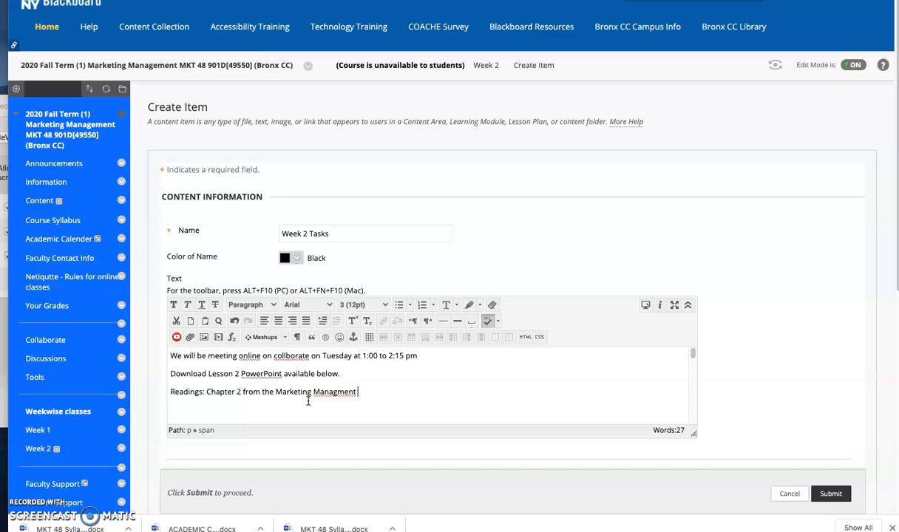
pyautogui.write('ook.')
# Step: Add the line "Readings: Chapter 2 from the Marketing Managment Book." and format all three lines as a bulleted list
pyautogui.press('Return')
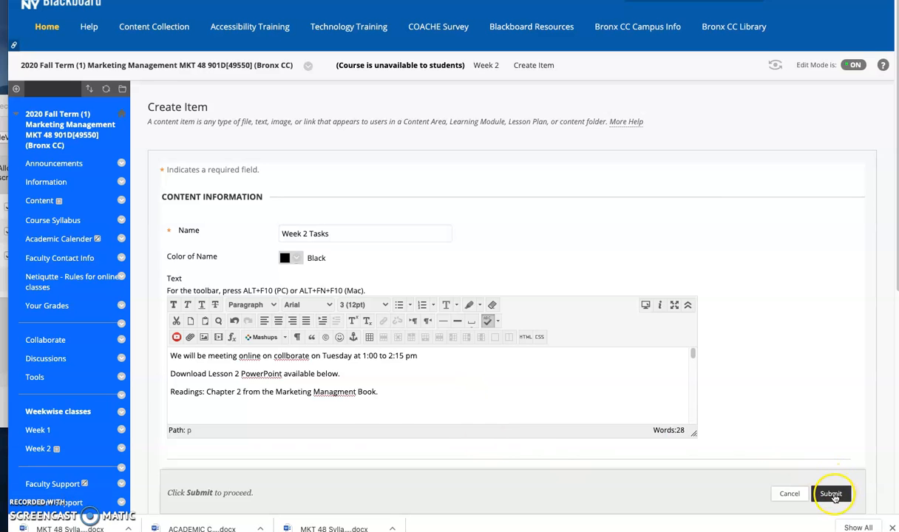
pyautogui.moveTo(378, 392); pyautogui.dragTo(165, 357)
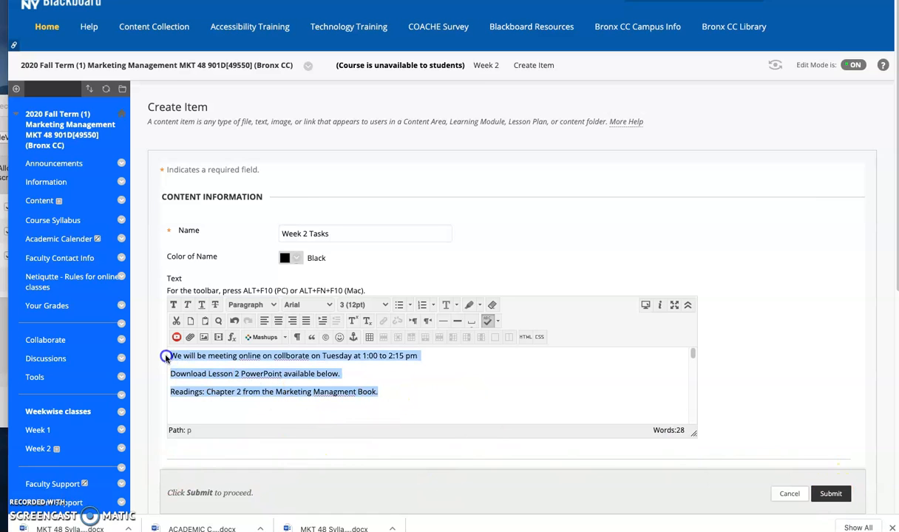
pyautogui.click(398, 304)
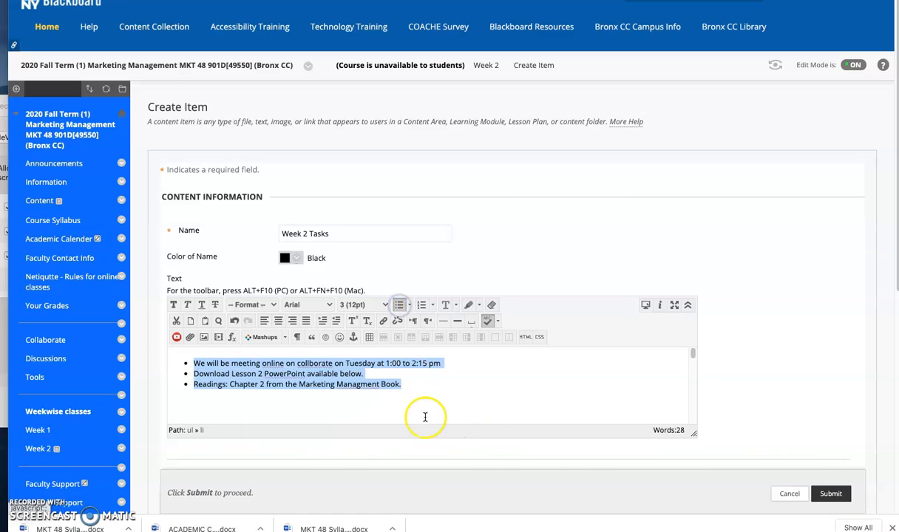
# Step: Correct the misspelled words to "collaborate" and "Management" using the spelling suggestions, and submit the item
pyautogui.click(307, 364)
pyautogui.click(313, 365)
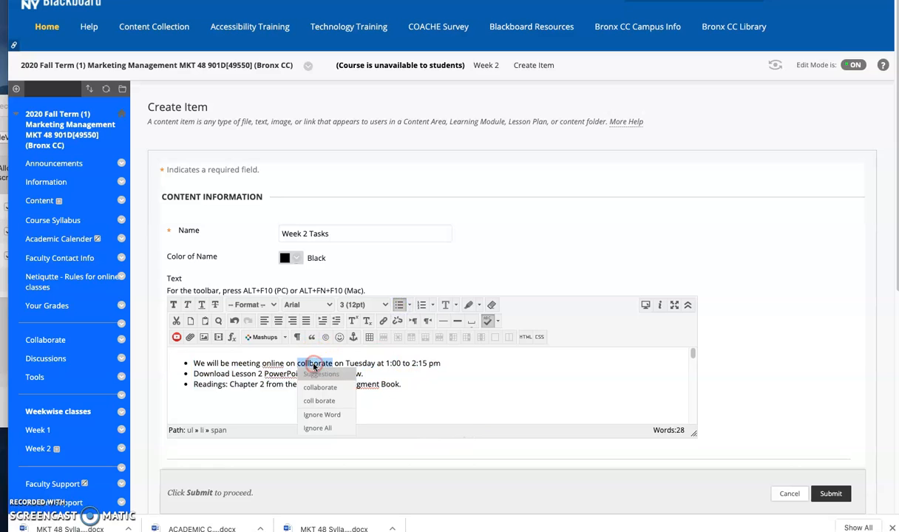
pyautogui.click(321, 387)
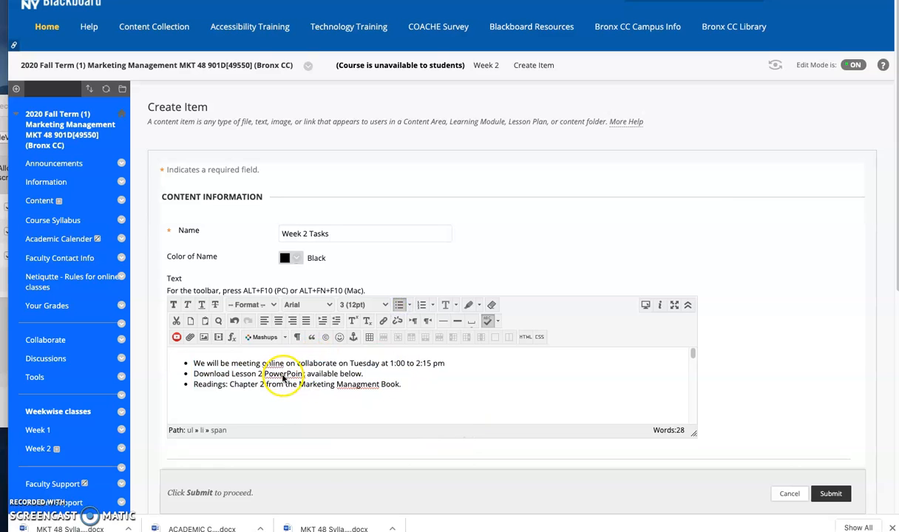
pyautogui.click(358, 384)
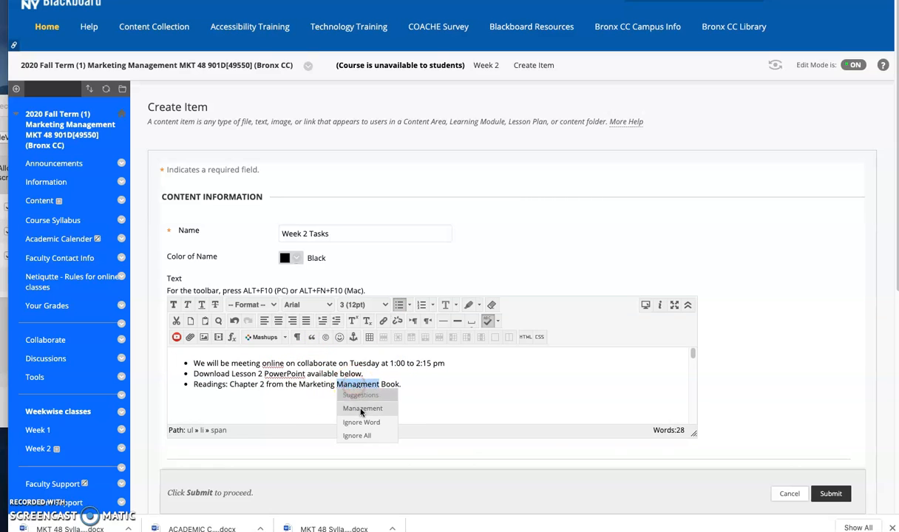
pyautogui.click(361, 409)
pyautogui.click(830, 493)
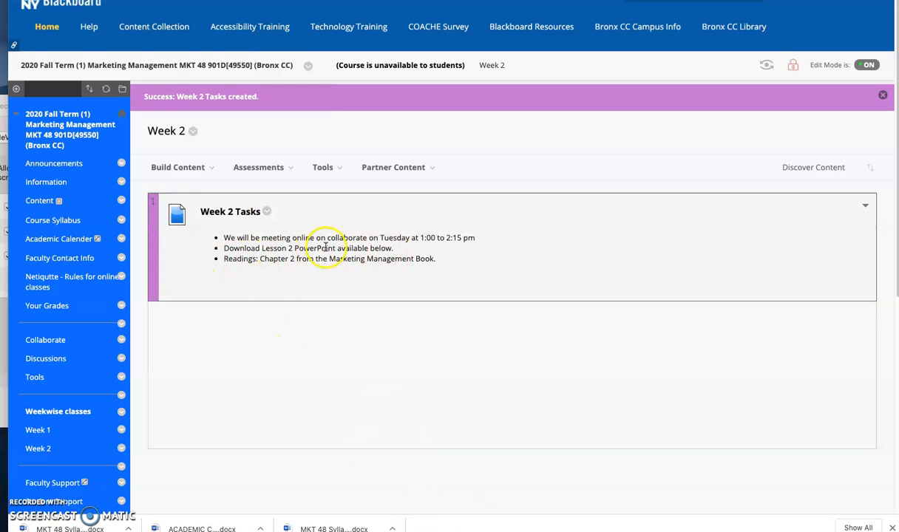
# Step: Start a file entry in Week 2 named "Lesson 2 PPT Download" and attach Chap002.ppt from the computer
pyautogui.moveTo(185, 172)
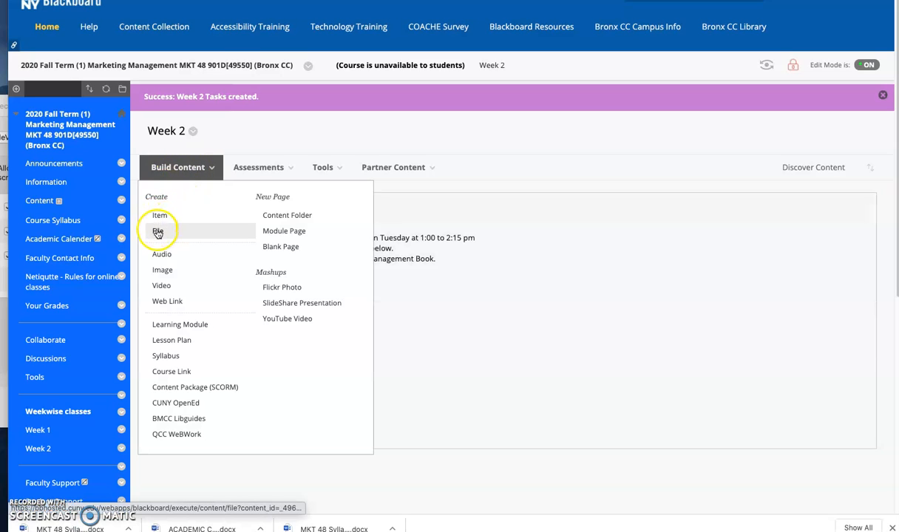
pyautogui.click(158, 232)
pyautogui.click(298, 270)
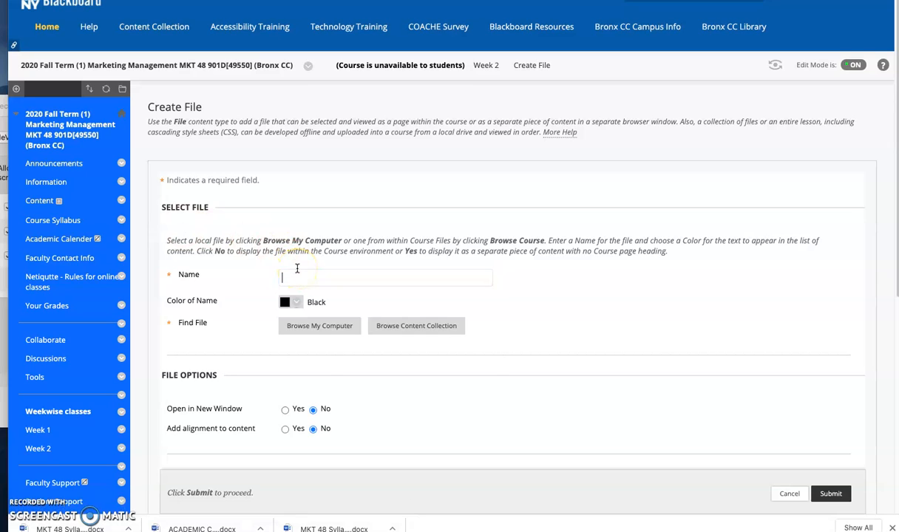
pyautogui.write('Lesso')
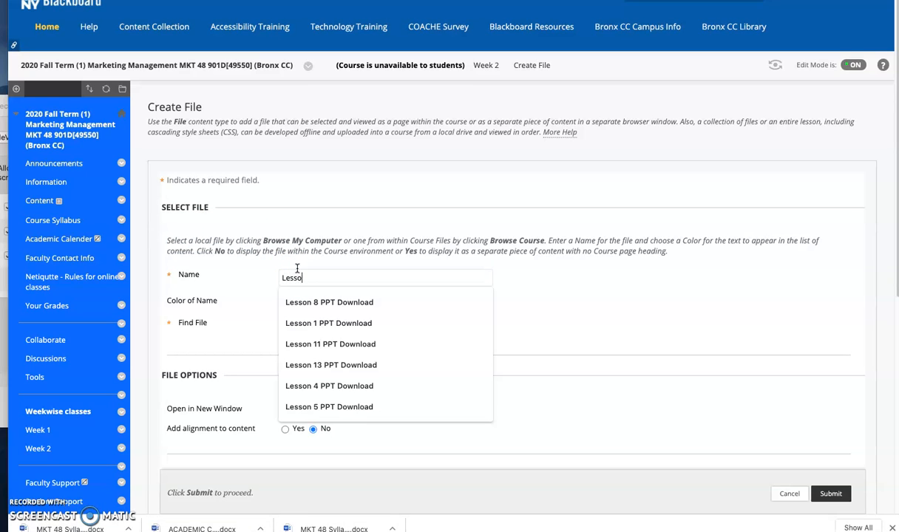
pyautogui.write('n 2 PPT Download')
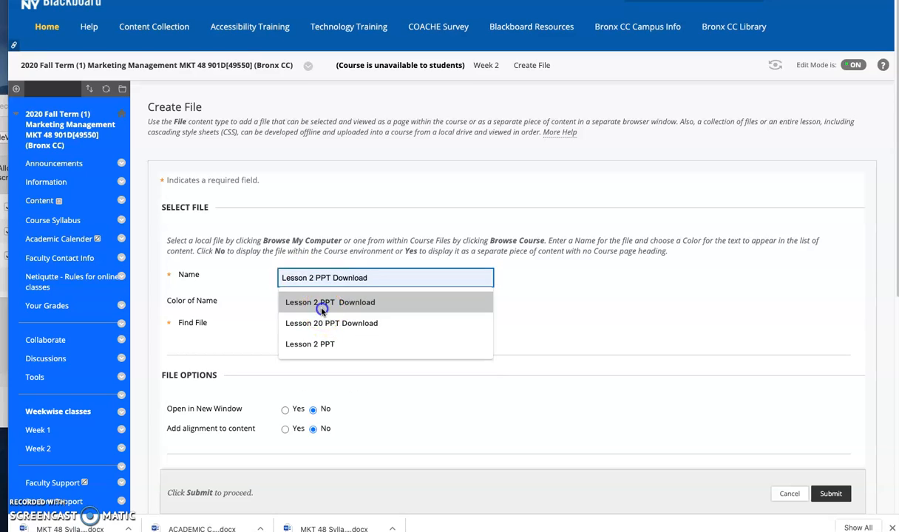
pyautogui.click(323, 303)
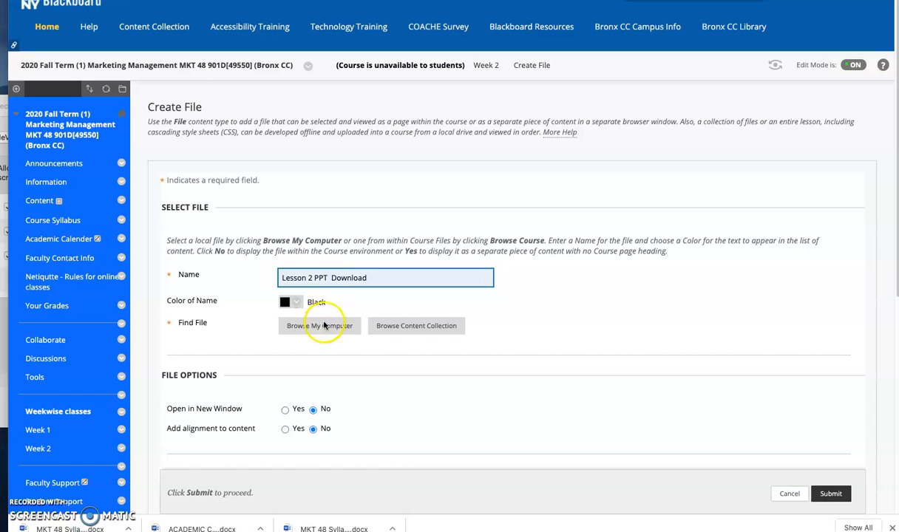
pyautogui.click(321, 325)
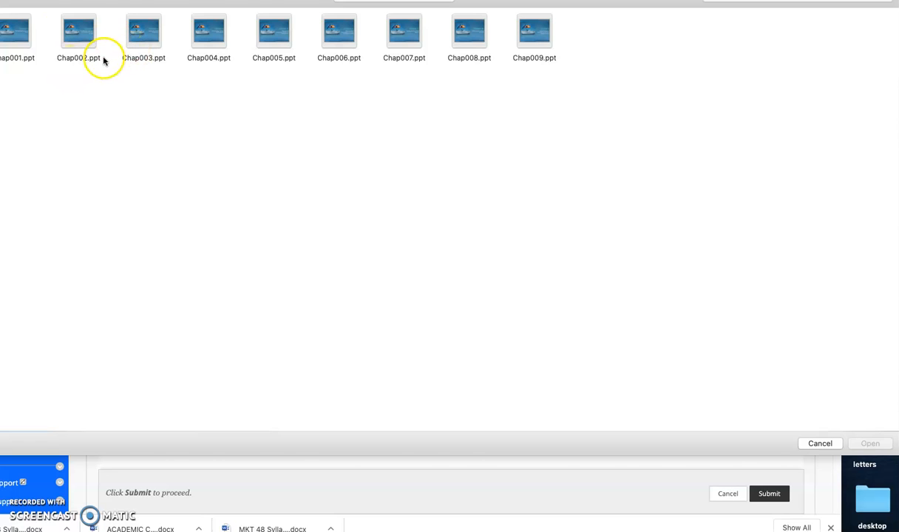
pyautogui.click(79, 37)
pyautogui.click(867, 442)
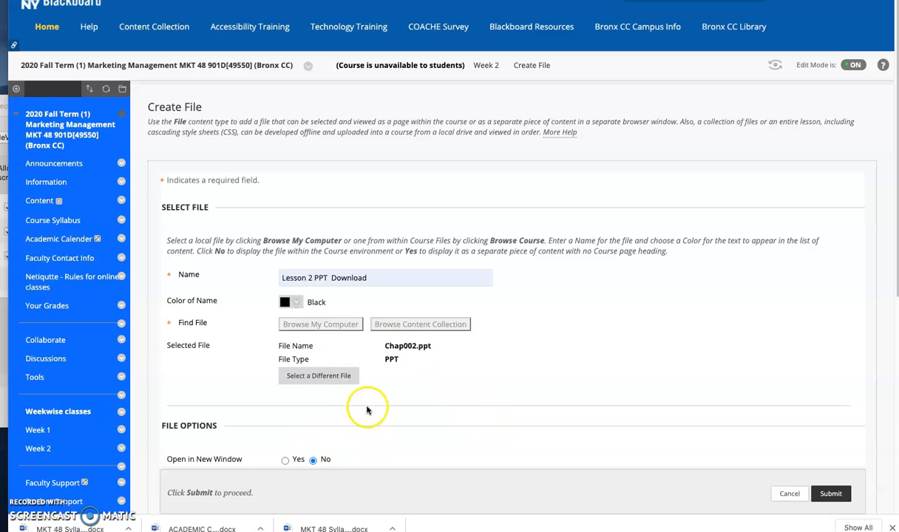
# Step: Set the Lesson 2 file to open in a new window and submit it
pyautogui.scroll(-3, 362, 403)
pyautogui.click(285, 340)
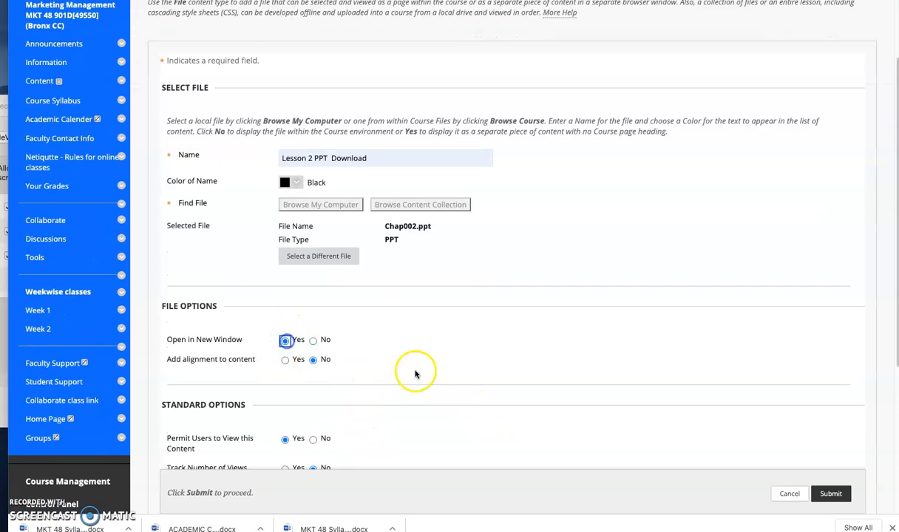
pyautogui.scroll(-5, 436, 373)
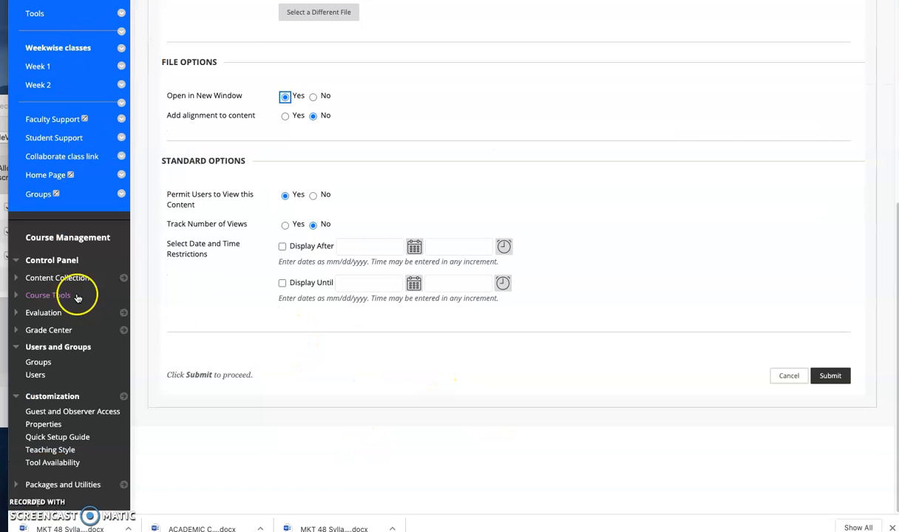
pyautogui.click(820, 376)
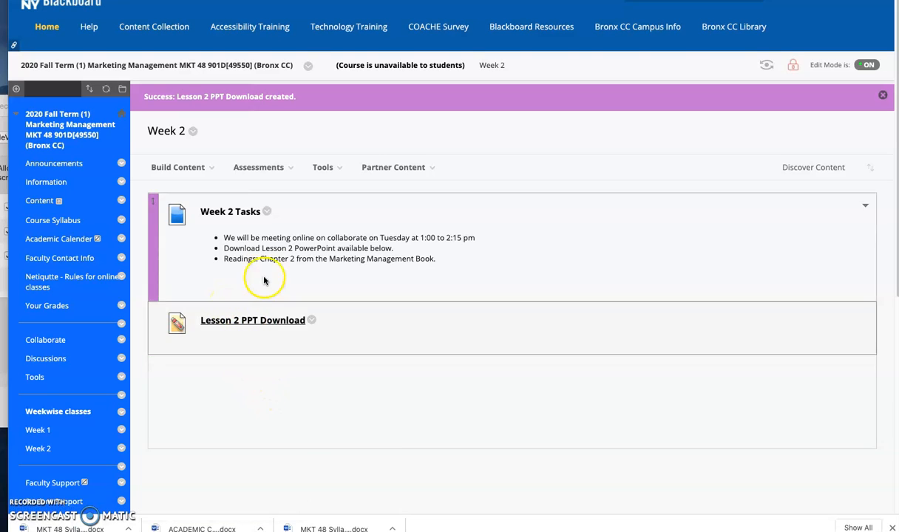
# Step: Start a new assignment in Week 2 and name it "Company project Submit here."
pyautogui.click(274, 170)
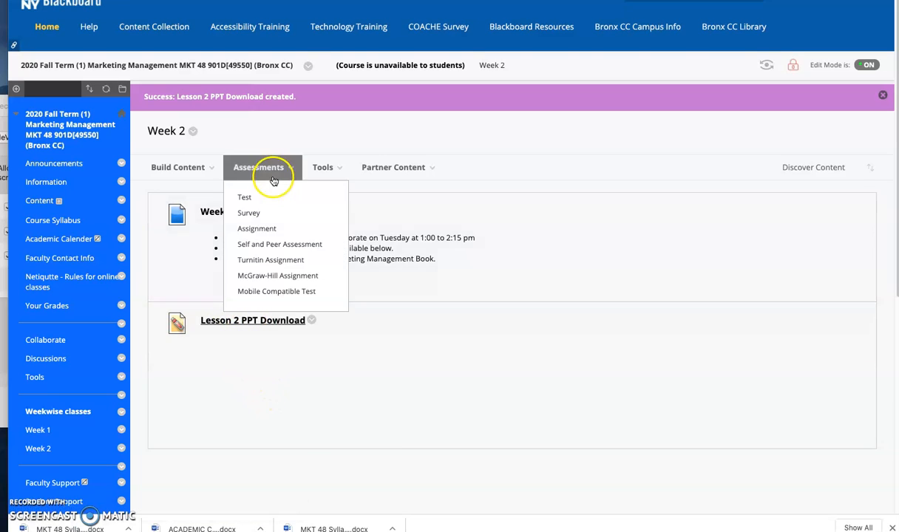
pyautogui.click(260, 228)
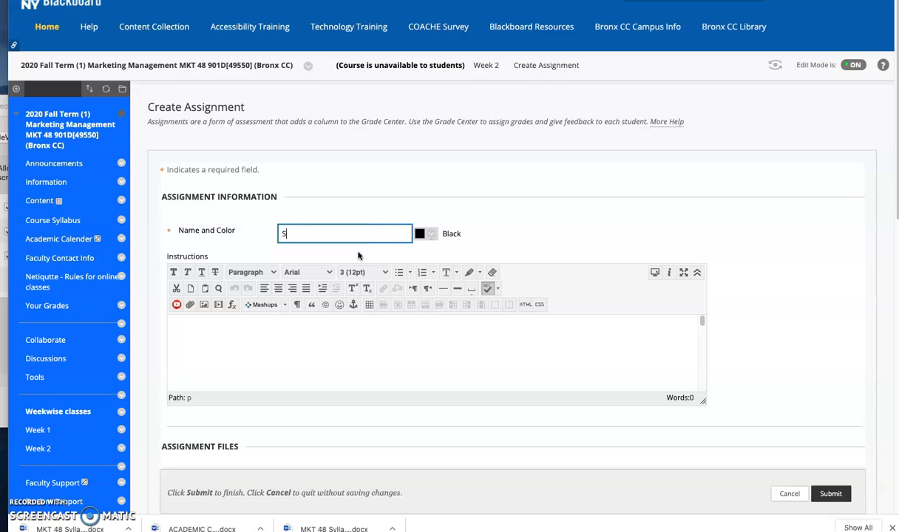
pyautogui.write('Company project Submit here.')
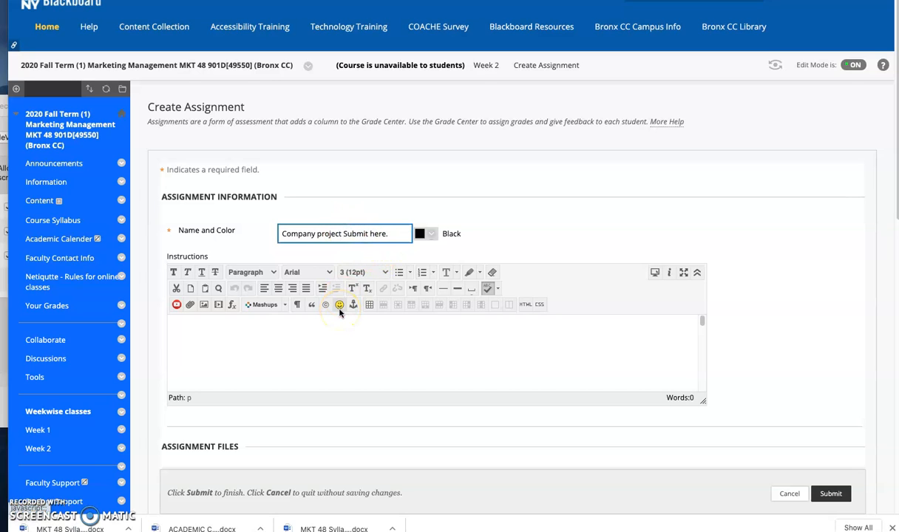
# Step: Fill the assignment instructions with the company project guidelines and make the "Project Guidelines:" heading bold and underlined
pyautogui.click(243, 353)
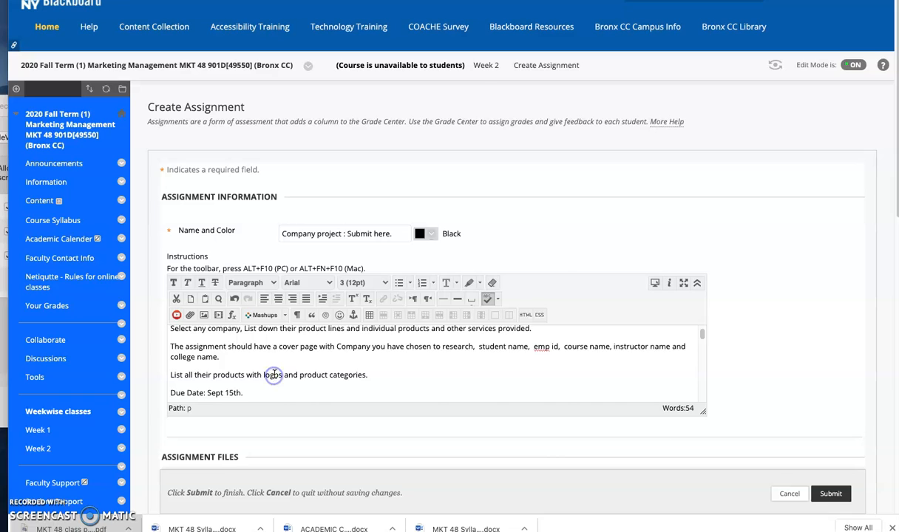
pyautogui.scroll(1, 274, 375)
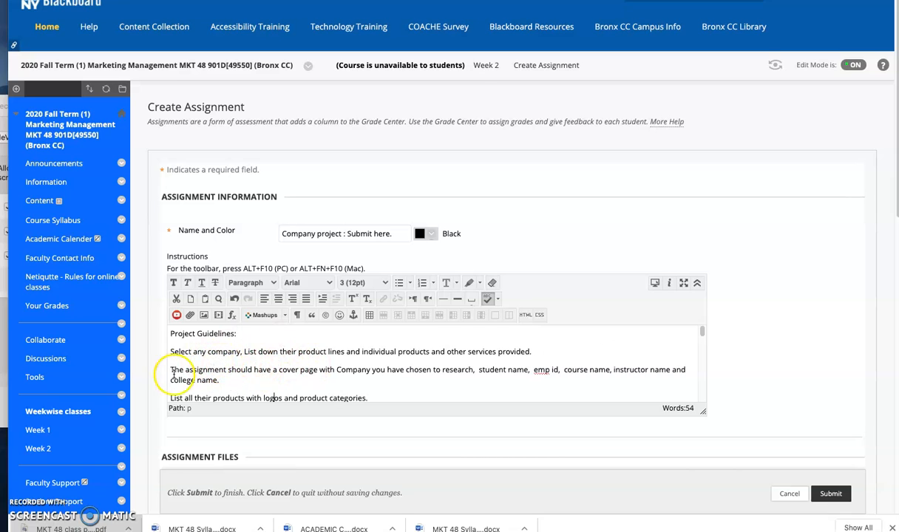
pyautogui.moveTo(235, 333); pyautogui.dragTo(167, 334)
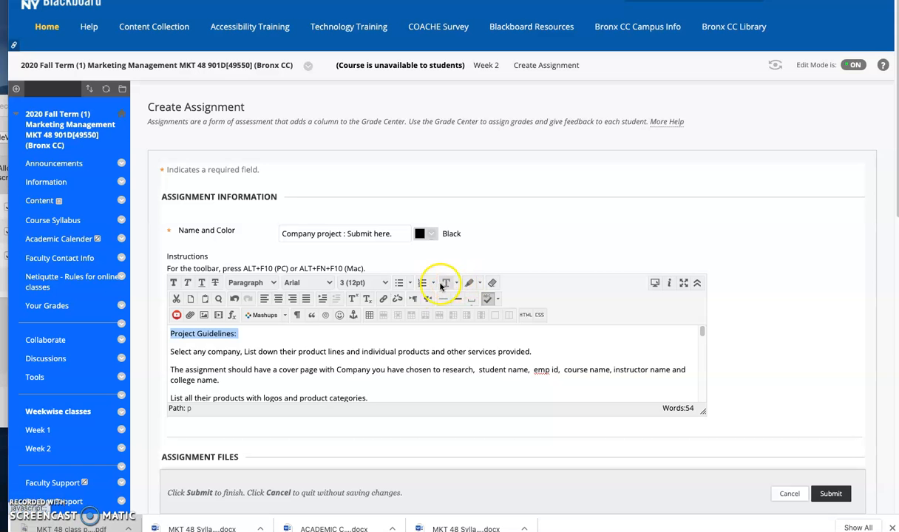
pyautogui.click(176, 284)
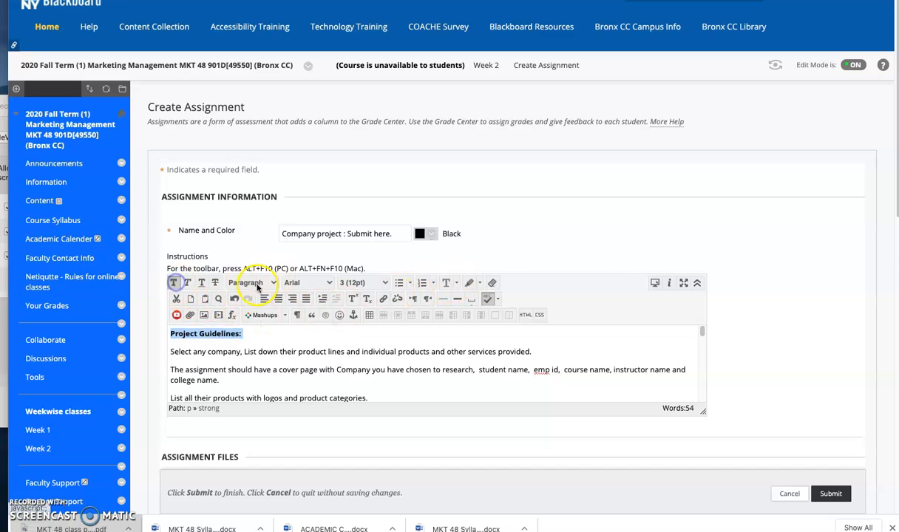
pyautogui.click(201, 282)
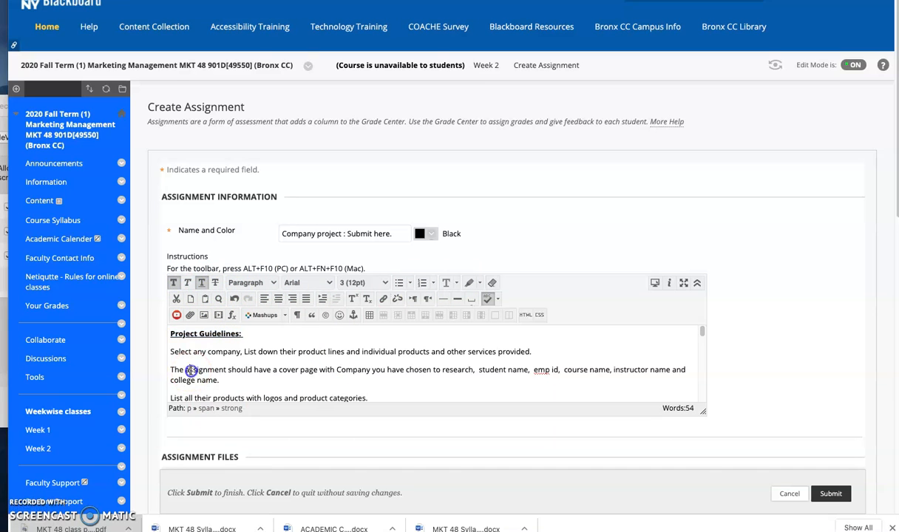
# Step: Format the guideline lines below the heading, from "Select any company" through the due date, as a bulleted list
pyautogui.moveTo(171, 352); pyautogui.dragTo(358, 395)
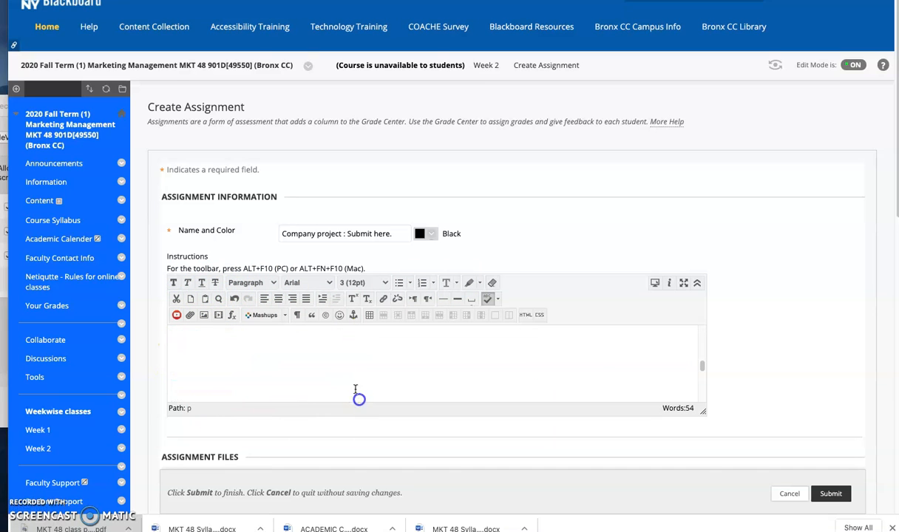
pyautogui.click(398, 283)
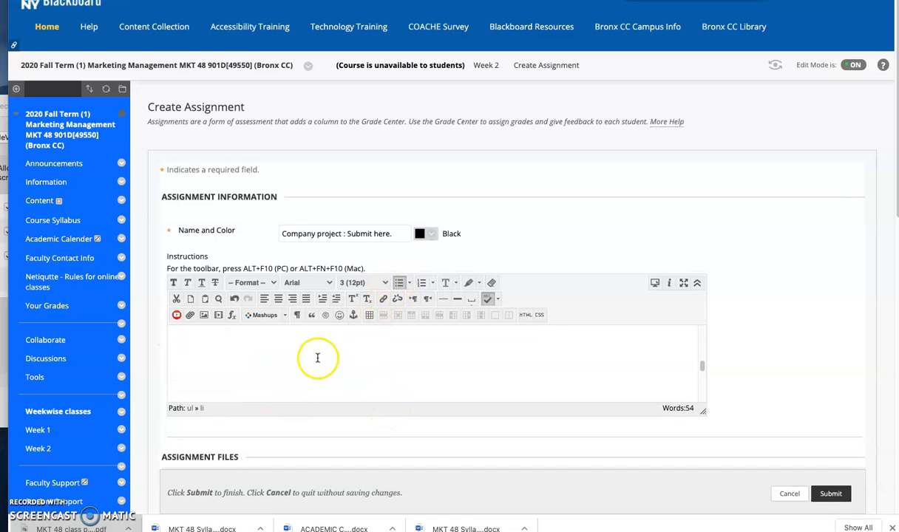
pyautogui.scroll(3, 317, 356)
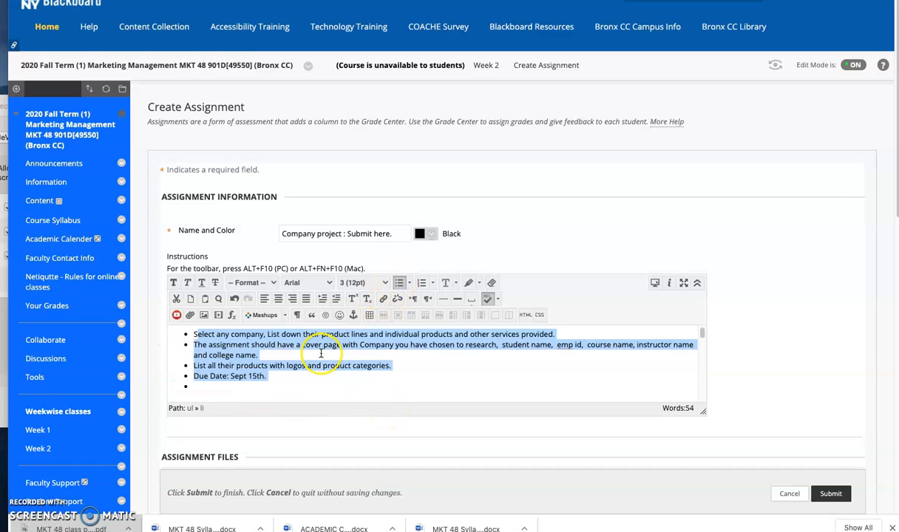
pyautogui.click(267, 380)
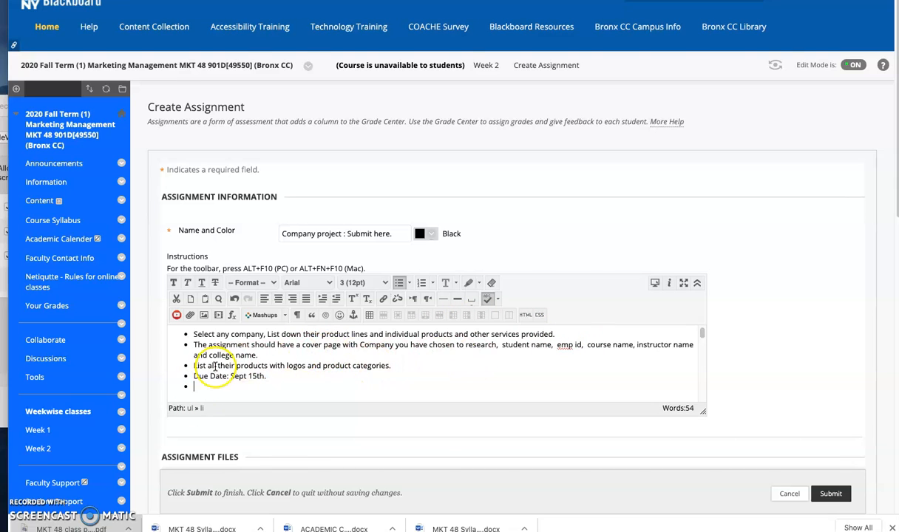
# Step: Make the "Due Date: Sept 15th." line in the instructions red and bold
pyautogui.scroll(1, 300, 375)
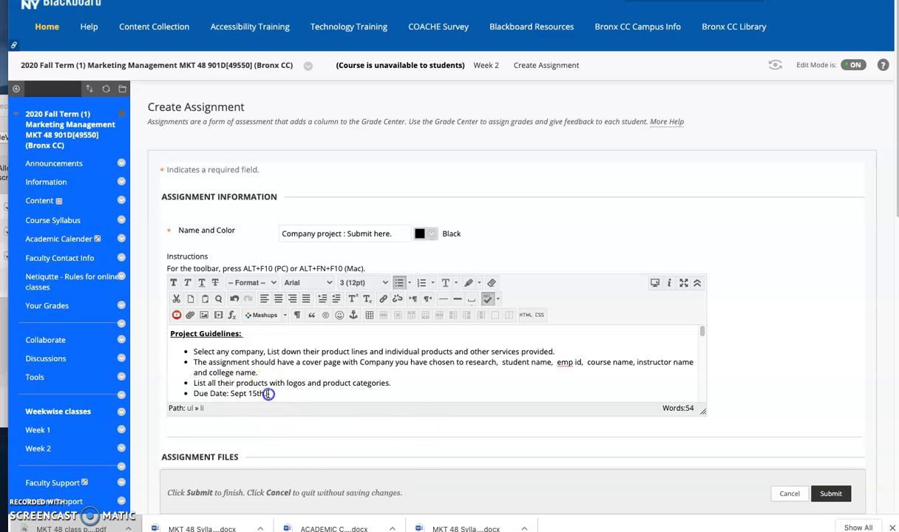
pyautogui.moveTo(268, 394); pyautogui.dragTo(227, 389)
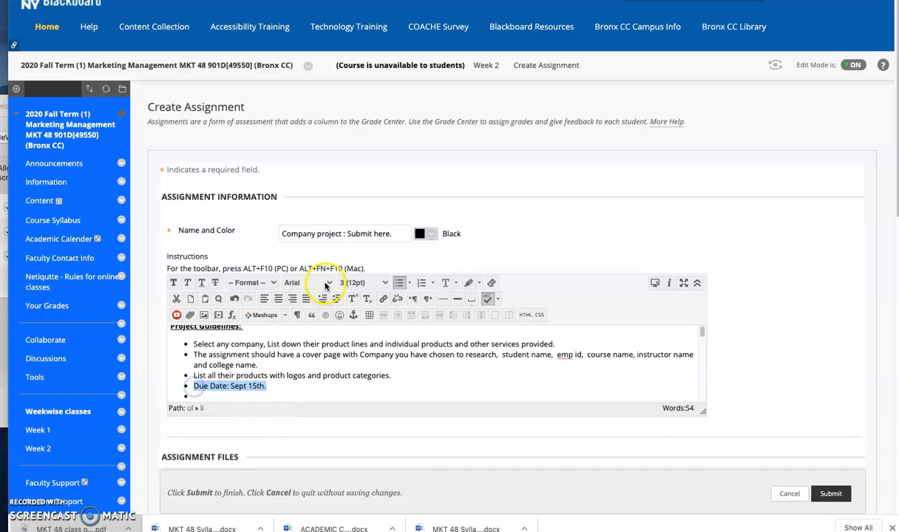
pyautogui.click(454, 285)
pyautogui.click(446, 319)
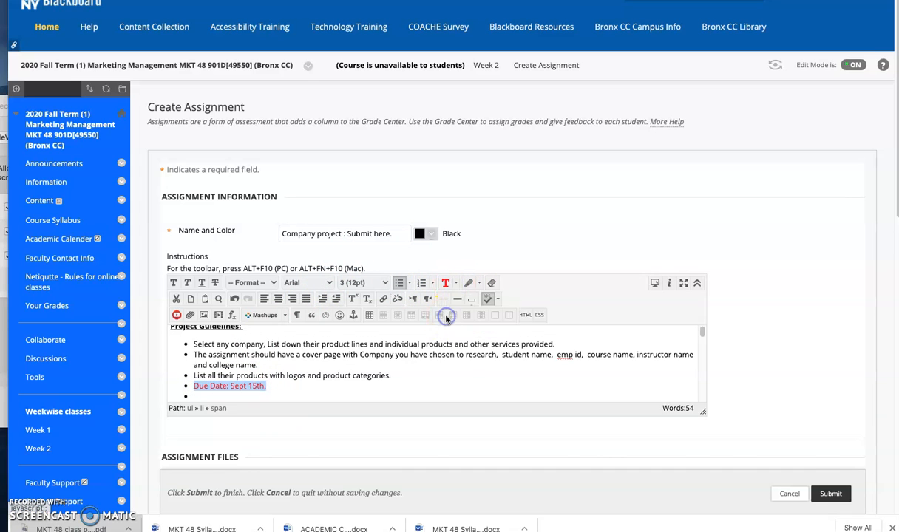
pyautogui.click(173, 283)
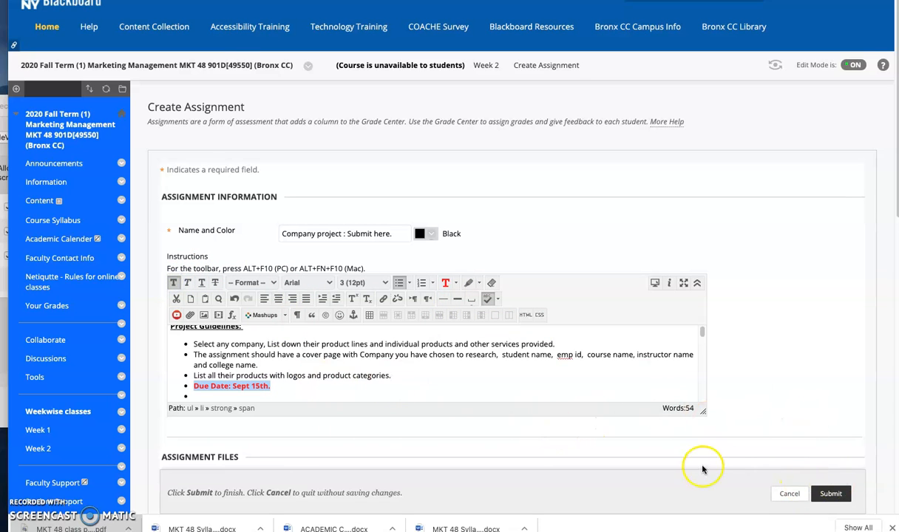
# Step: Try to submit the assignment, and set its Points Possible to 5
pyautogui.scroll(-2, 596, 497)
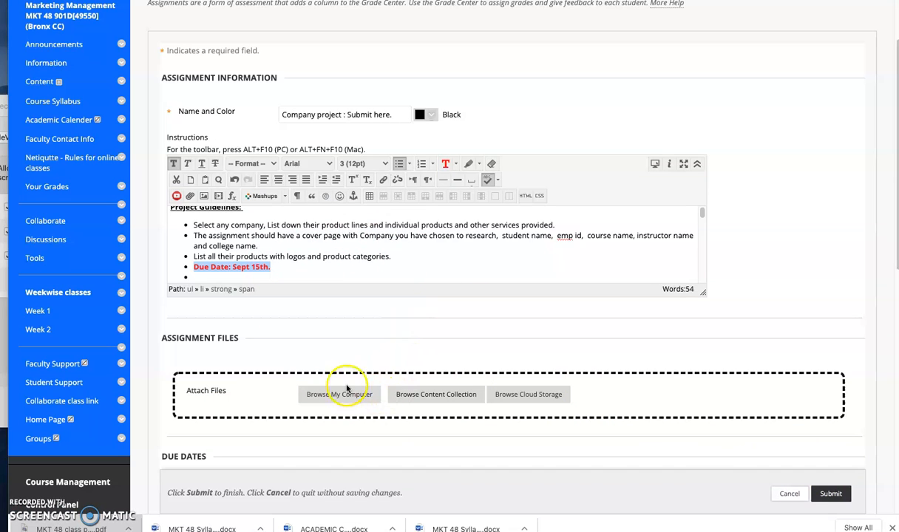
pyautogui.click(831, 494)
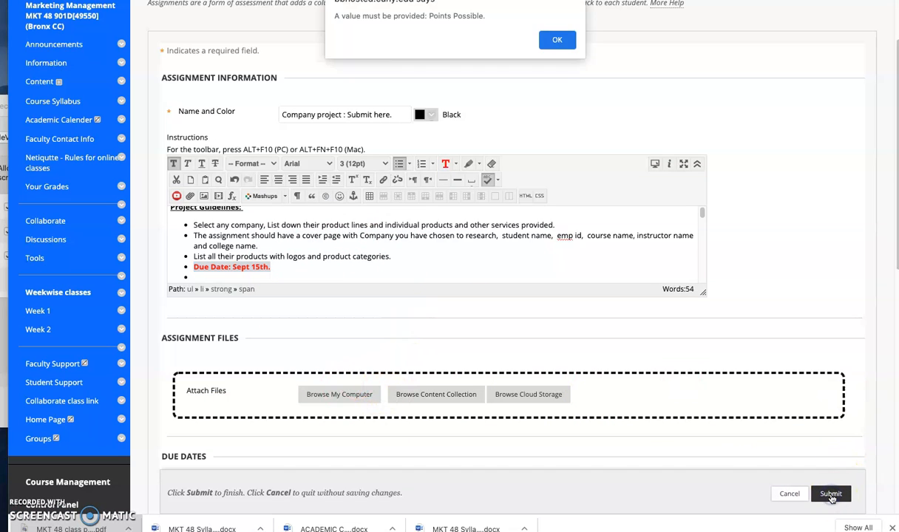
pyautogui.click(547, 38)
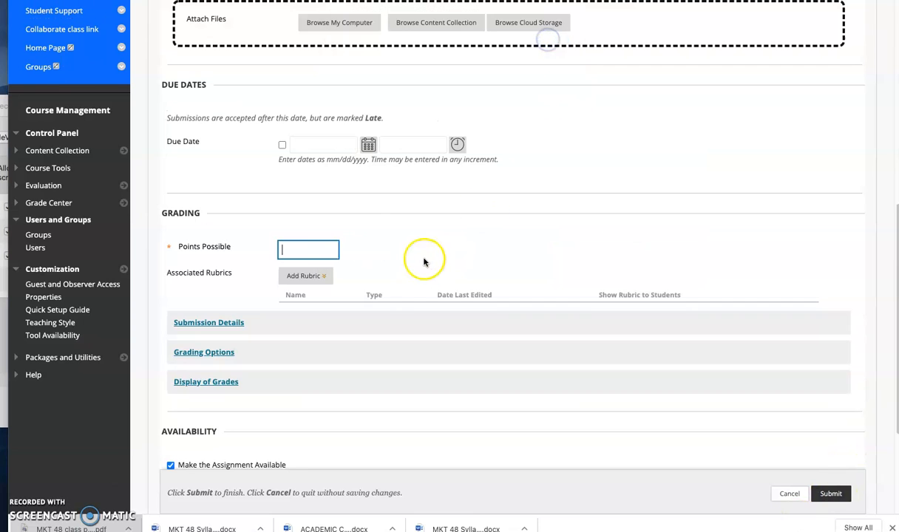
pyautogui.click(297, 251)
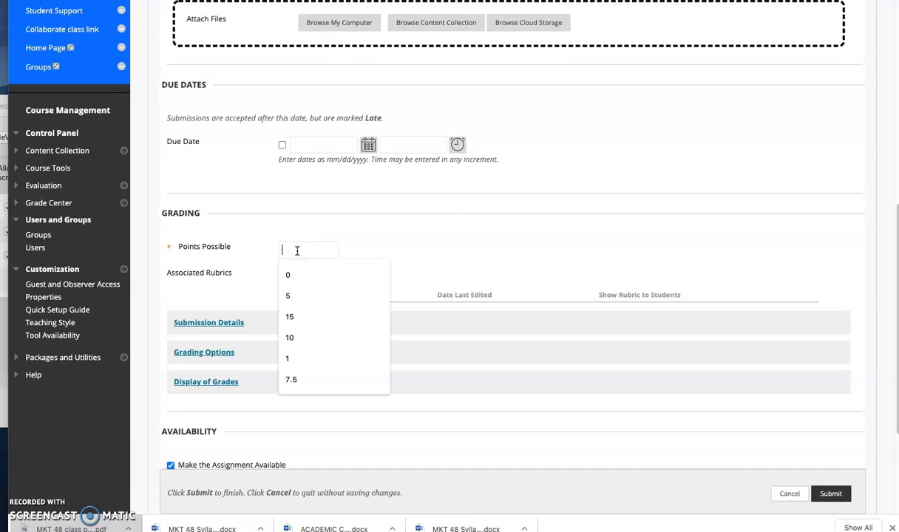
pyautogui.write('5')
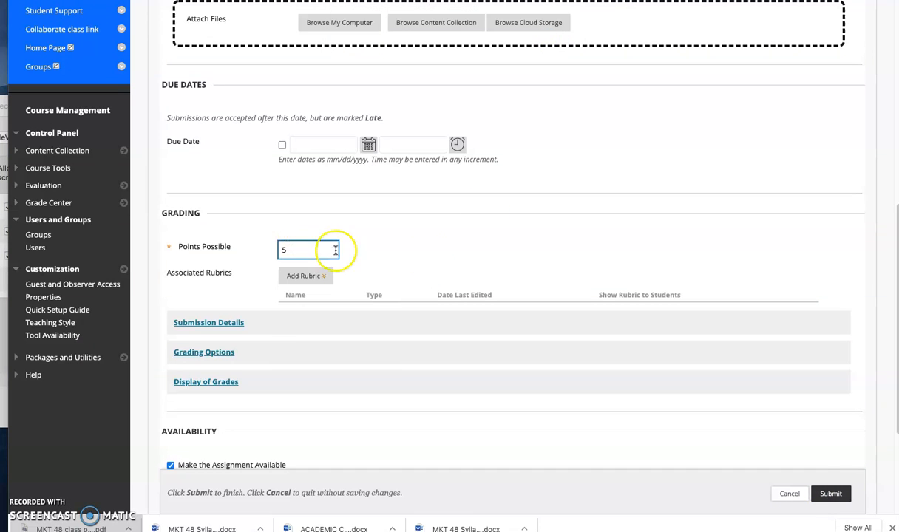